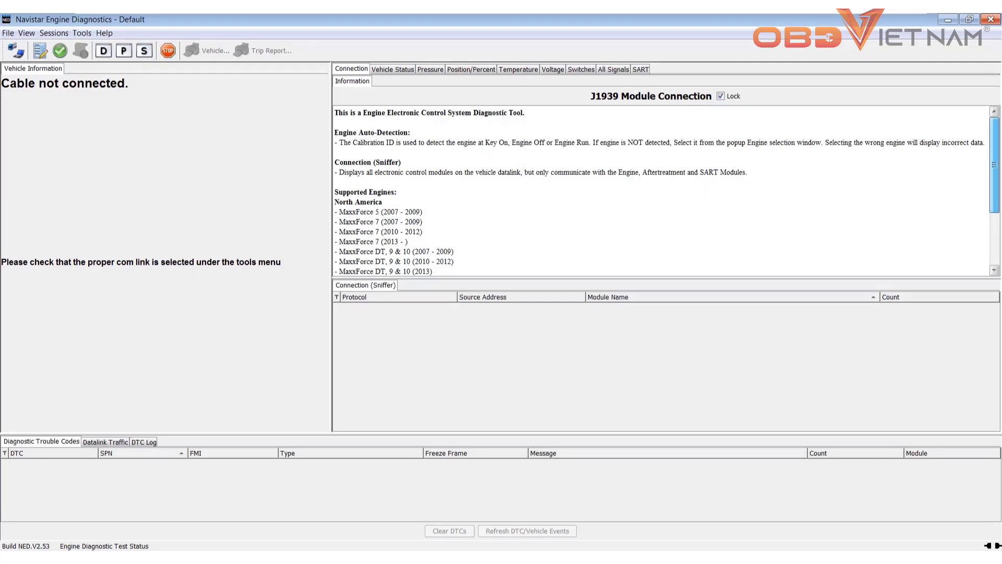
Review the supported engines list and the protocol options offered for the NEXIQ Technologies USB-Link com link
{"action": "scroll", "coordinate": [663, 191], "scroll_direction": "down", "scroll_amount": 3}
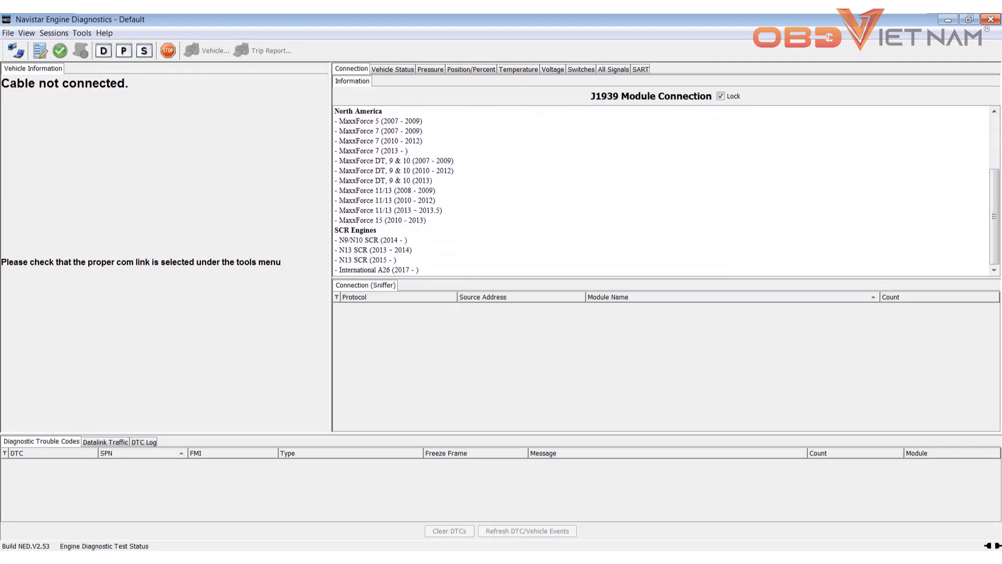
{"action": "key", "text": "alt"}
{"action": "key", "text": "Right"}
{"action": "key", "text": "Right"}
{"action": "key", "text": "Right"}
{"action": "key", "text": "Down"}
{"action": "key", "text": "Down"}
{"action": "key", "text": "Down"}
{"action": "key", "text": "Right"}
{"action": "key", "text": "Right"}
{"action": "key", "text": "Right"}
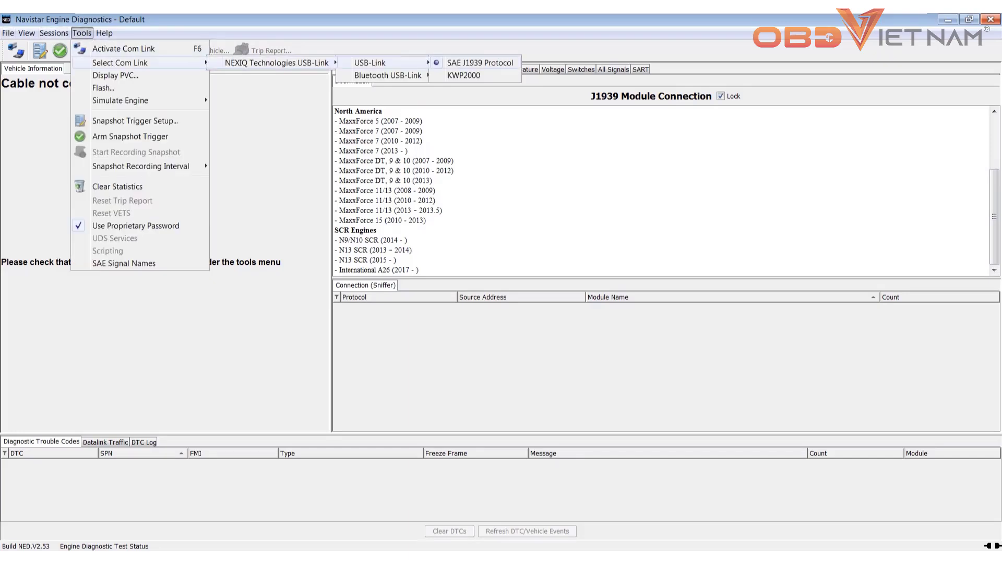
Start the engine simulator, accept disconnecting the adapter, and choose the N9/N10 SCR (2014 - ) engine to simulate
{"action": "key", "text": "Left"}
{"action": "key", "text": "Left"}
{"action": "key", "text": "Left"}
{"action": "key", "text": "Down"}
{"action": "key", "text": "Down"}
{"action": "key", "text": "Down"}
{"action": "key", "text": "Right"}
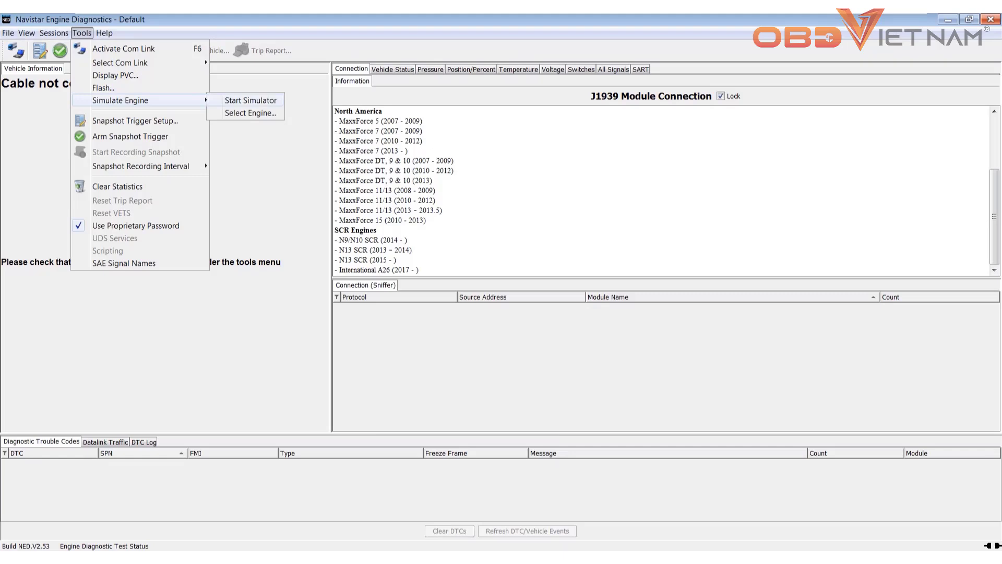
{"action": "key", "text": "Return"}
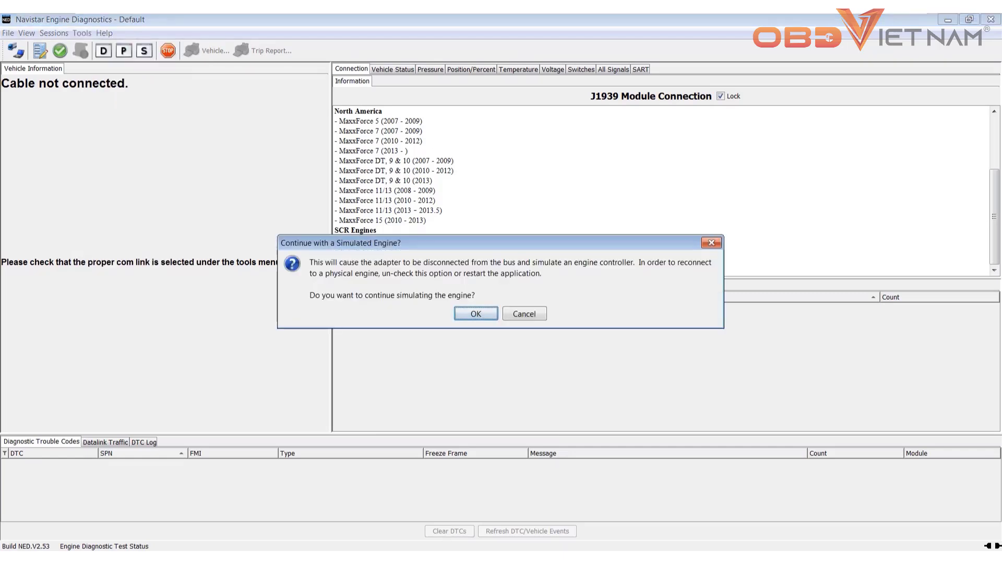
{"action": "key", "text": "Return"}
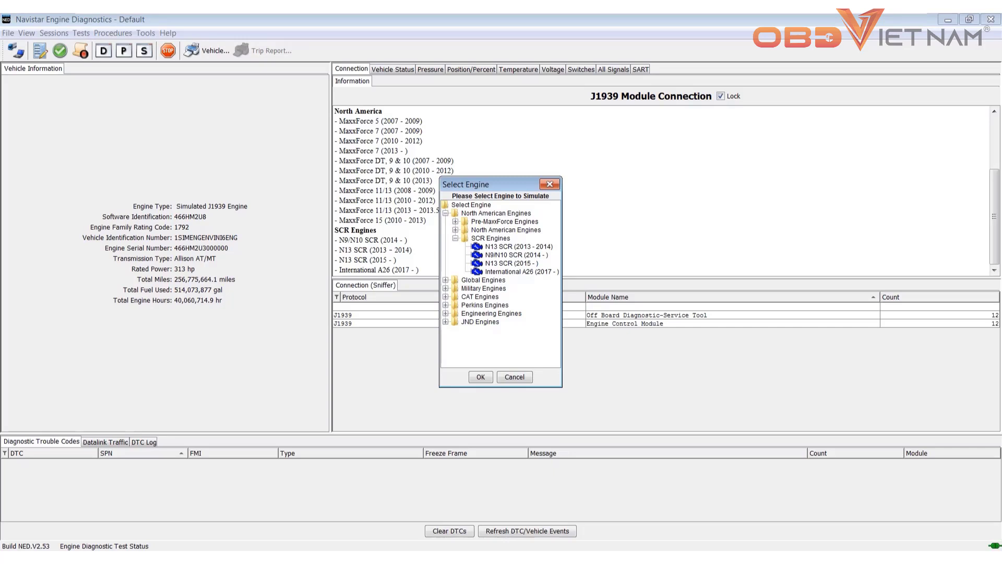
{"action": "left_click", "coordinate": [516, 255]}
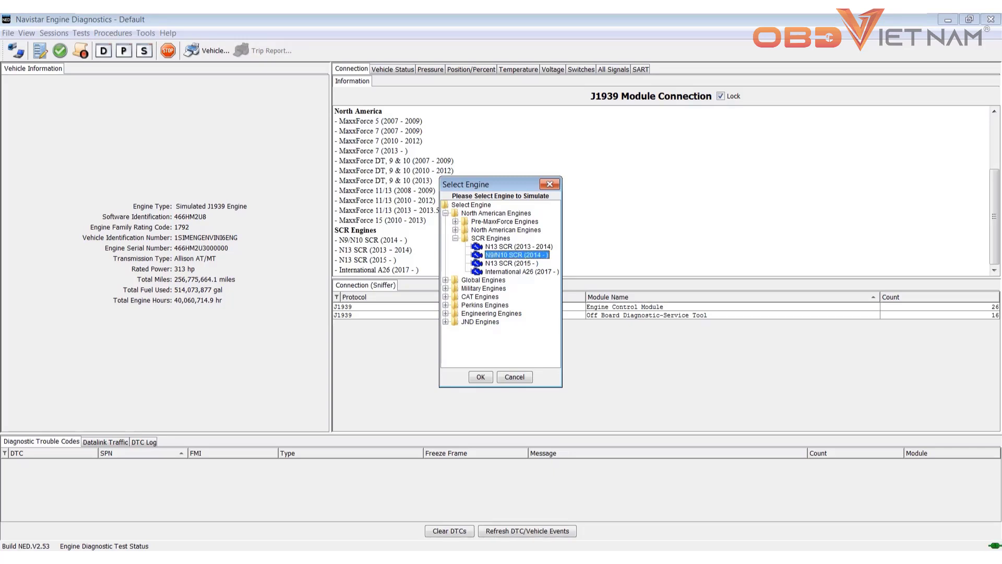
{"action": "key", "text": "Return"}
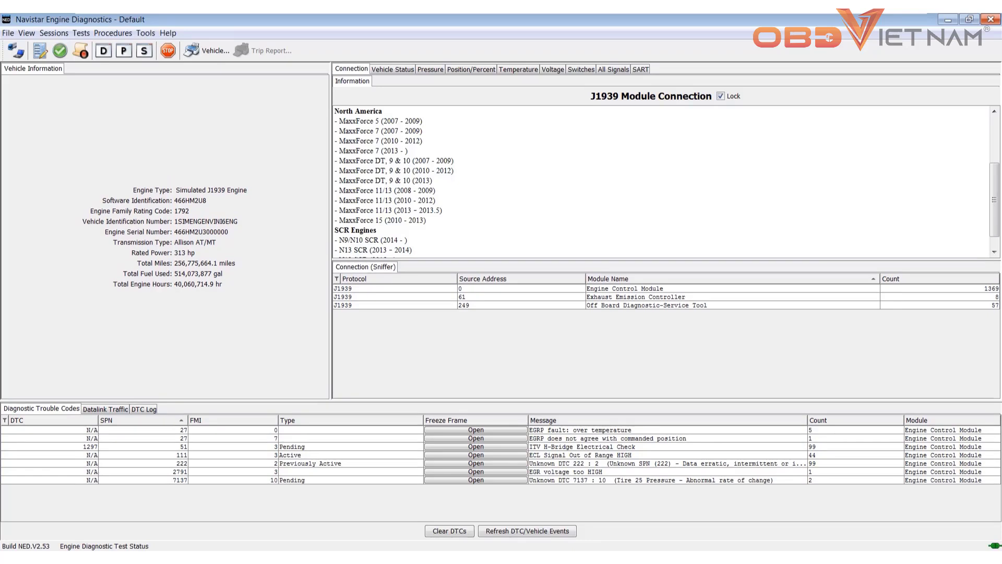
Look over the engine's diagnostic trouble codes and clear them
{"action": "left_click", "coordinate": [626, 461]}
{"action": "left_click", "coordinate": [626, 477]}
{"action": "left_click", "coordinate": [626, 494]}
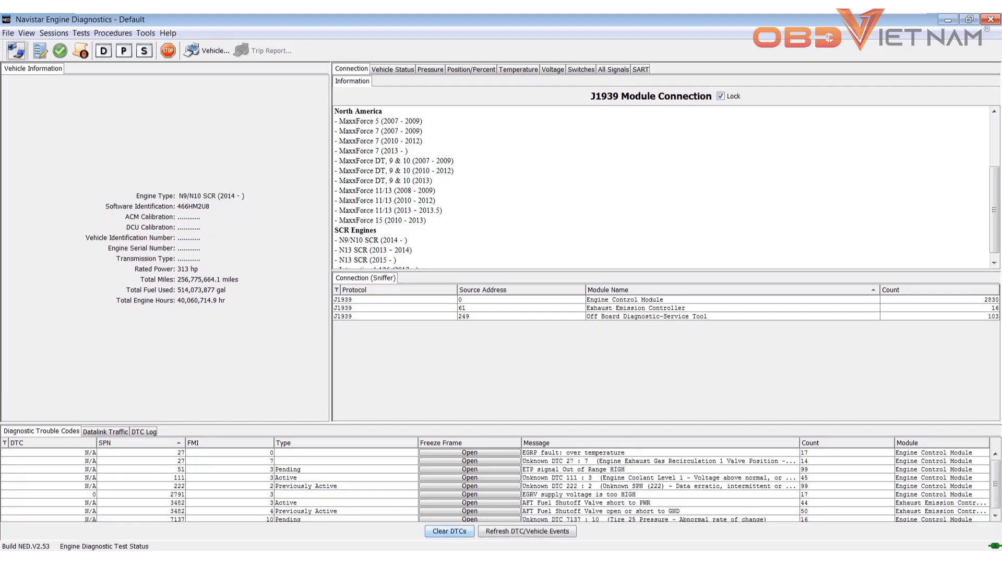
{"action": "left_click", "coordinate": [449, 530]}
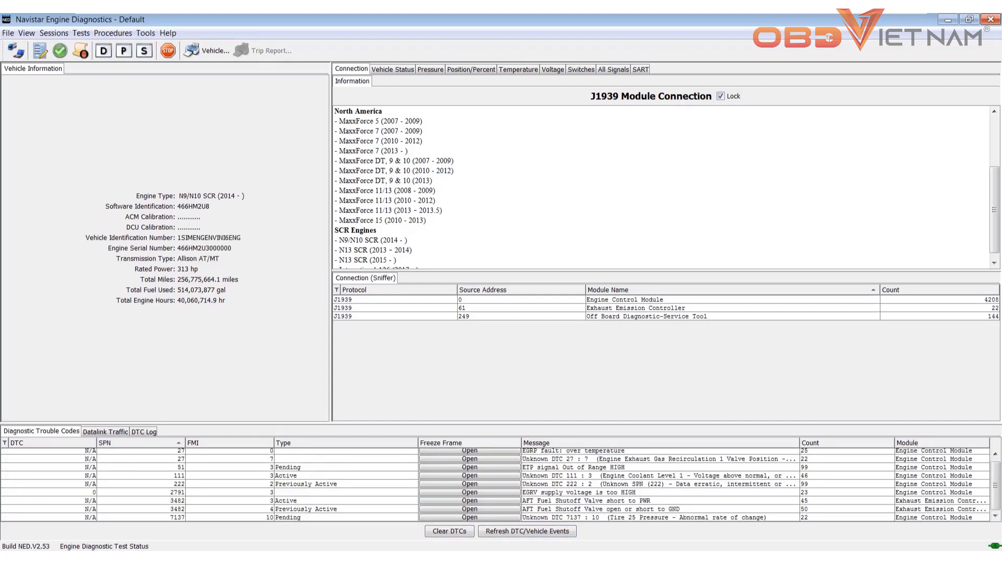
{"action": "left_click", "coordinate": [448, 531]}
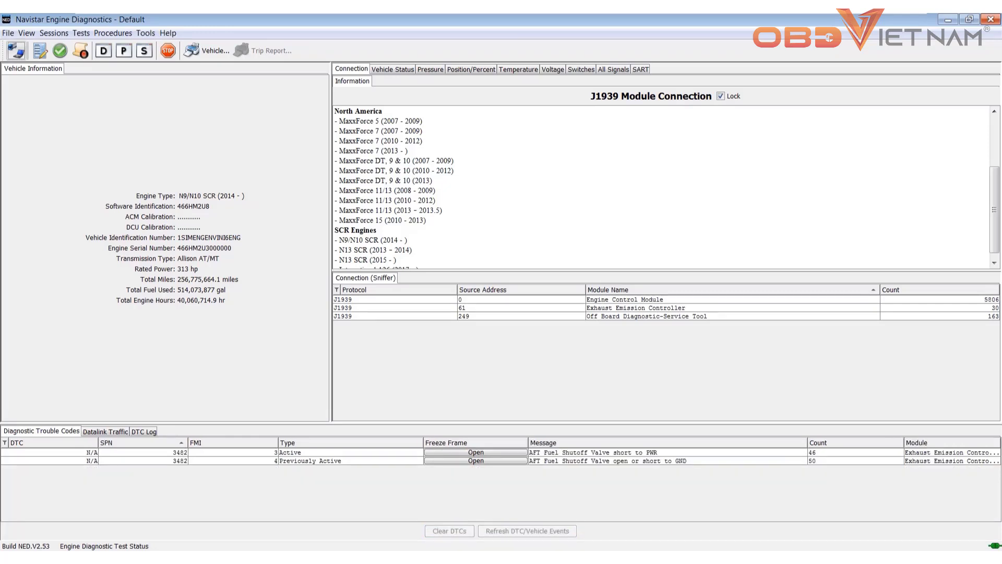
Examine the AFT Fuel Shutoff Valve trouble codes and read through the DTC log before returning to the trouble code list
{"action": "left_click", "coordinate": [668, 452]}
{"action": "left_click", "coordinate": [668, 460]}
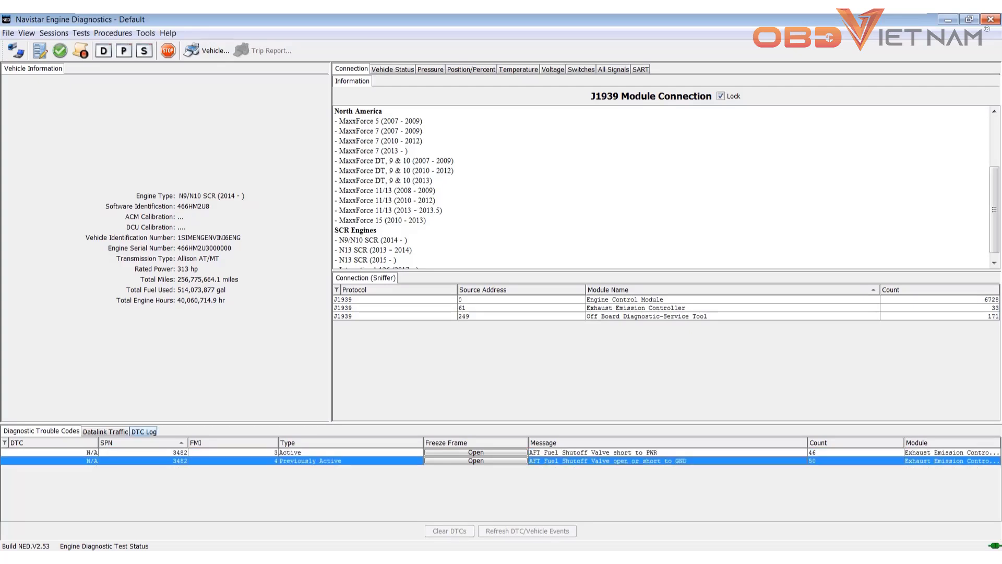
{"action": "left_click", "coordinate": [143, 431]}
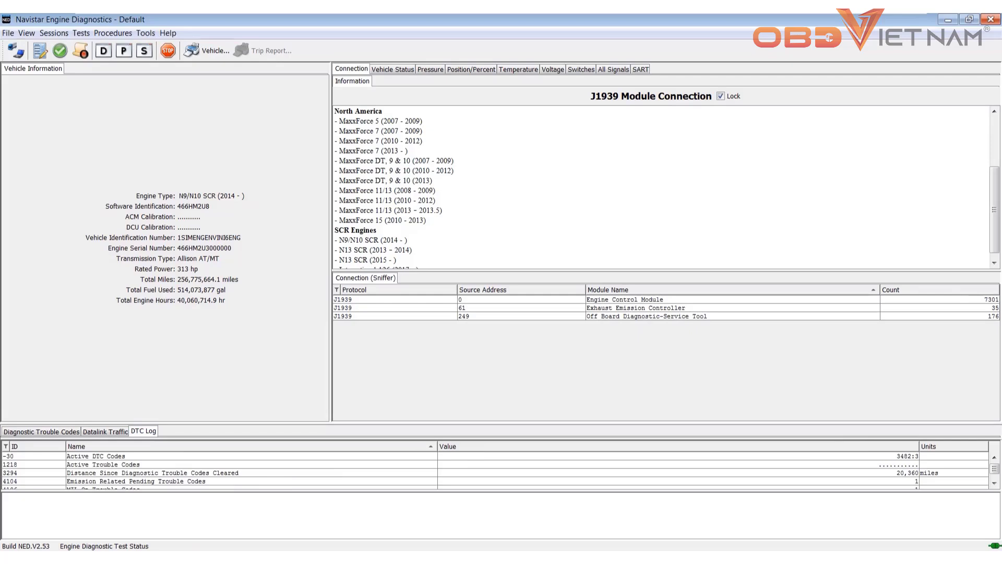
{"action": "scroll", "coordinate": [521, 469], "scroll_direction": "down", "scroll_amount": 2}
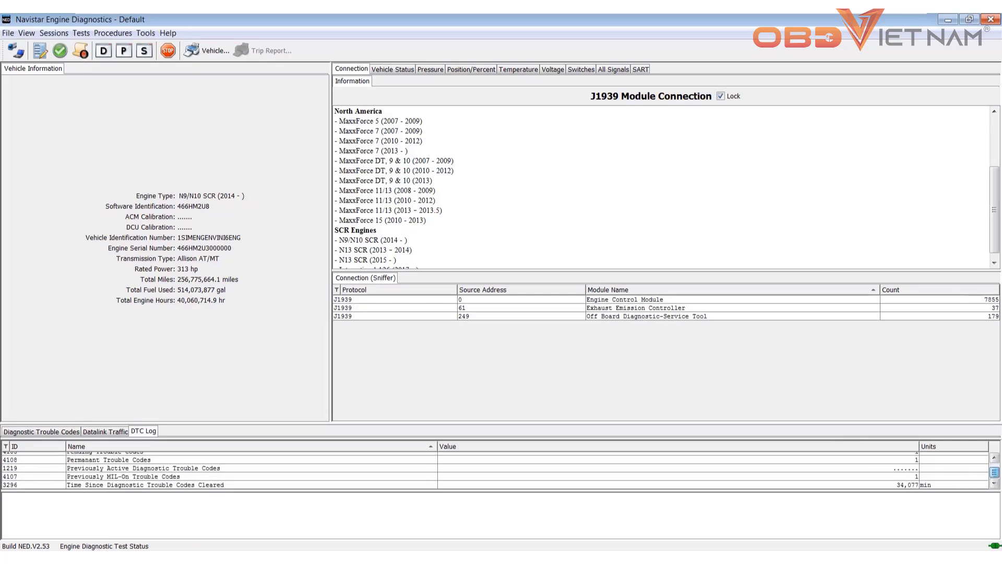
{"action": "left_click", "coordinate": [41, 431]}
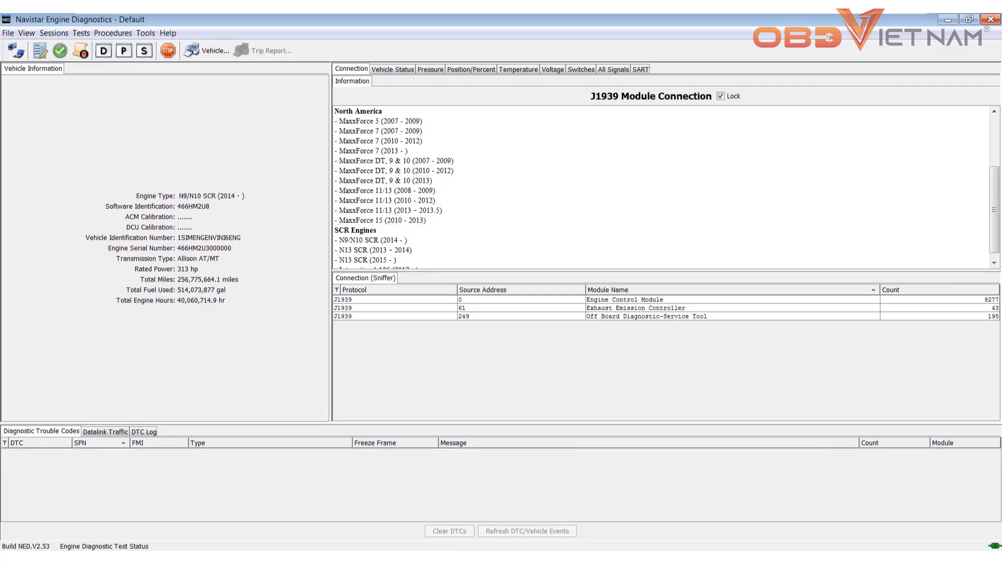
Examine the vehicle status readings, widening the Status tables and checking accelerator pedal, engine load, intake manifold pressure and vehicle speed
{"action": "left_click", "coordinate": [393, 69]}
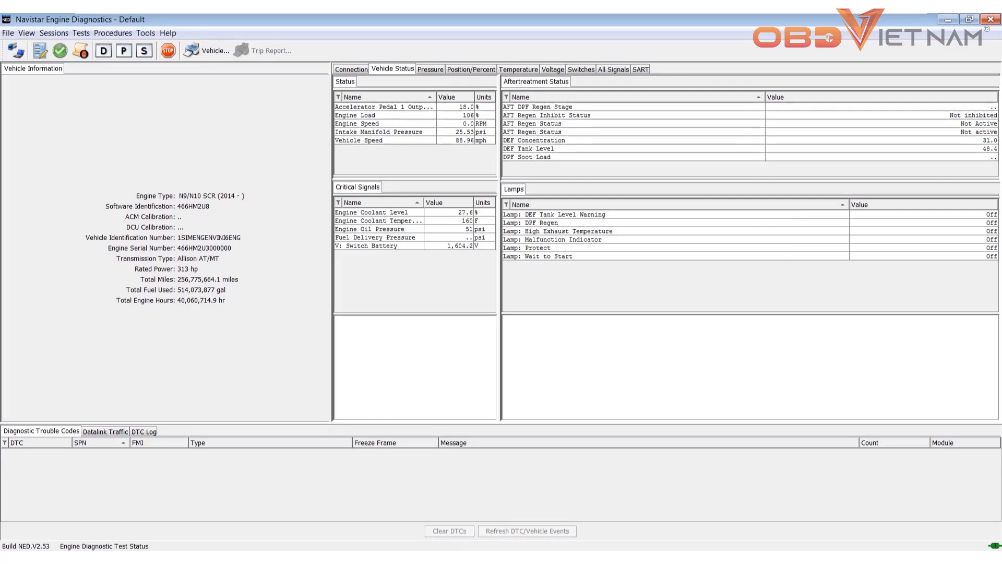
{"action": "left_click_drag", "start_coordinate": [499, 209], "coordinate": [587, 208]}
{"action": "left_click", "coordinate": [407, 107]}
{"action": "left_click", "coordinate": [407, 116]}
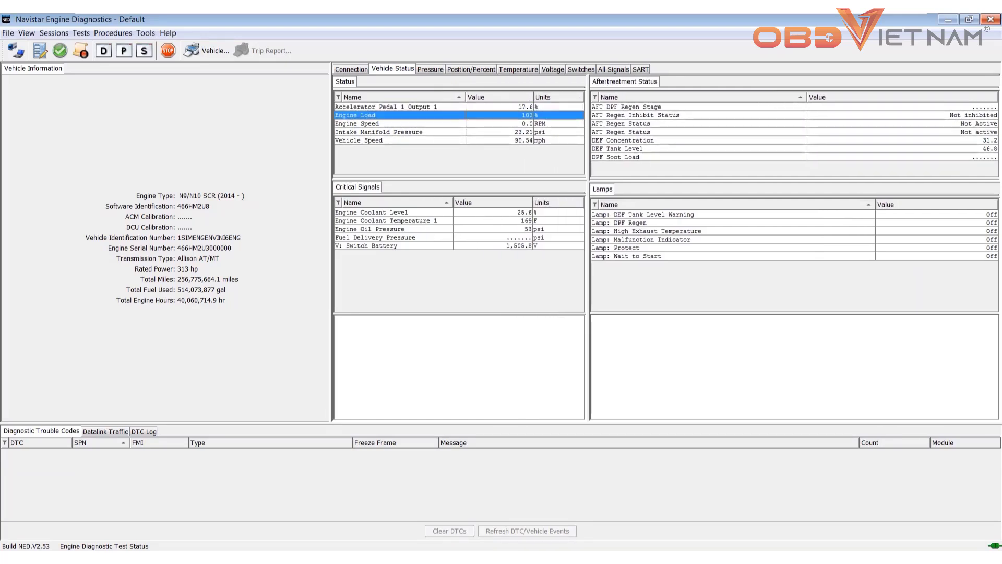
{"action": "left_click", "coordinate": [407, 132]}
{"action": "left_click", "coordinate": [407, 140]}
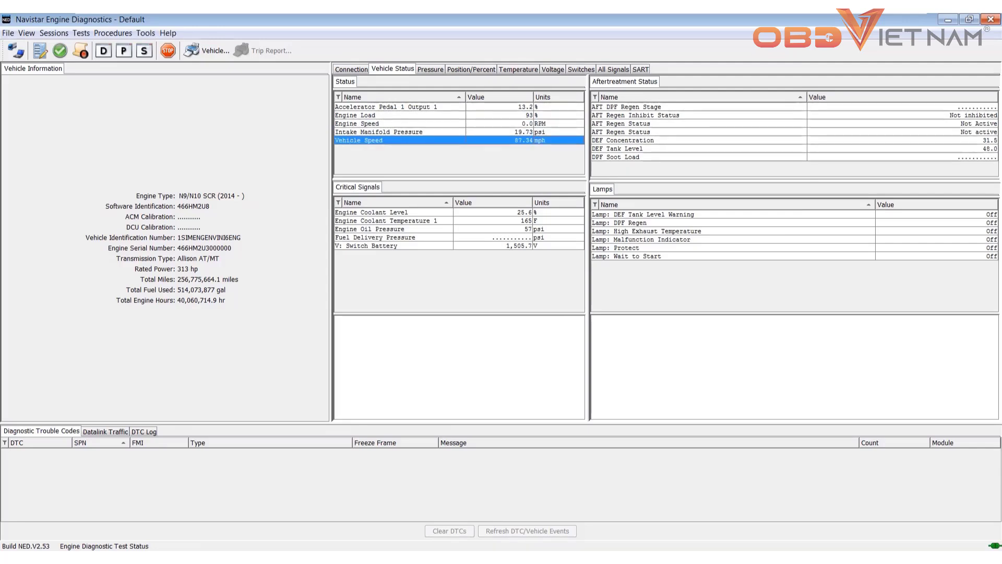
Look through the pressure, position/percent, temperature, voltage, switch and all-signals readings, ending back at the module connection information
{"action": "left_click", "coordinate": [430, 69]}
{"action": "left_click", "coordinate": [376, 110]}
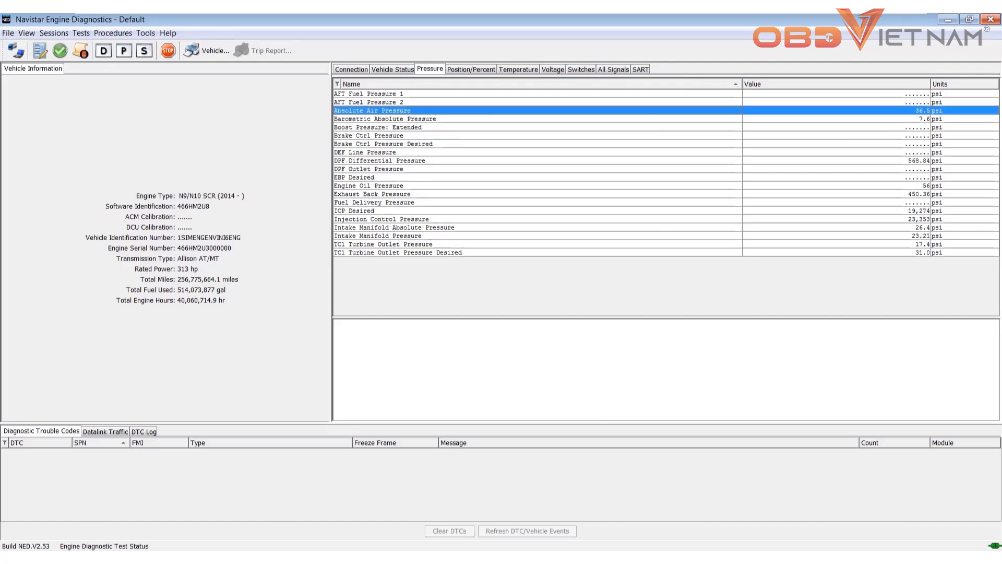
{"action": "left_click", "coordinate": [471, 69]}
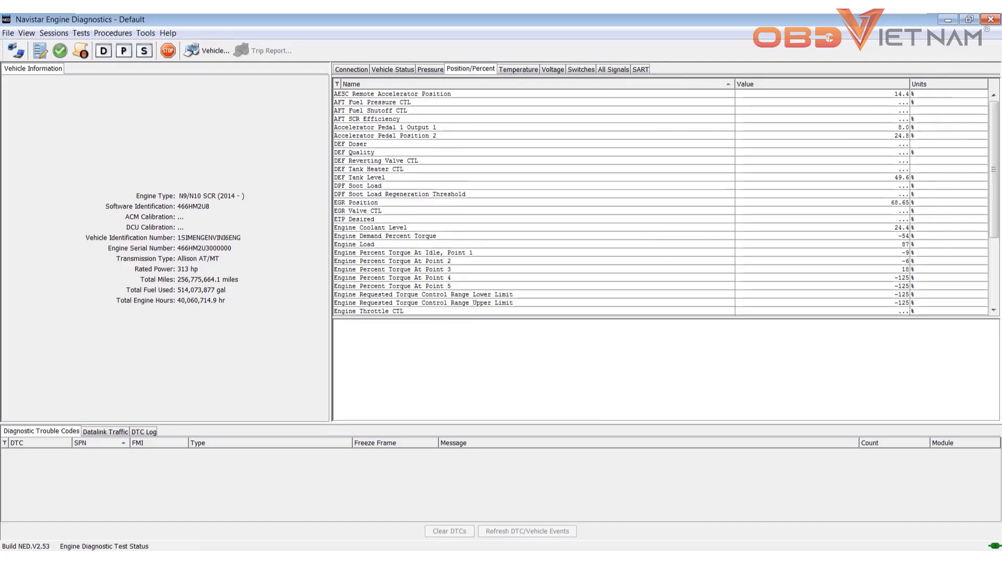
{"action": "scroll", "coordinate": [660, 202], "scroll_direction": "down", "scroll_amount": 5}
{"action": "left_click", "coordinate": [518, 69]}
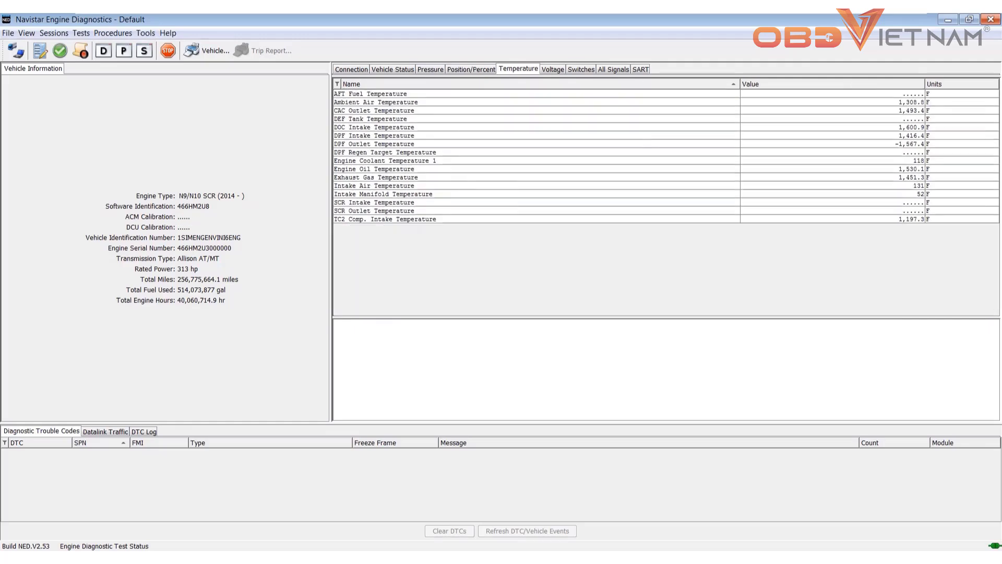
{"action": "left_click", "coordinate": [553, 69]}
{"action": "left_click", "coordinate": [580, 69]}
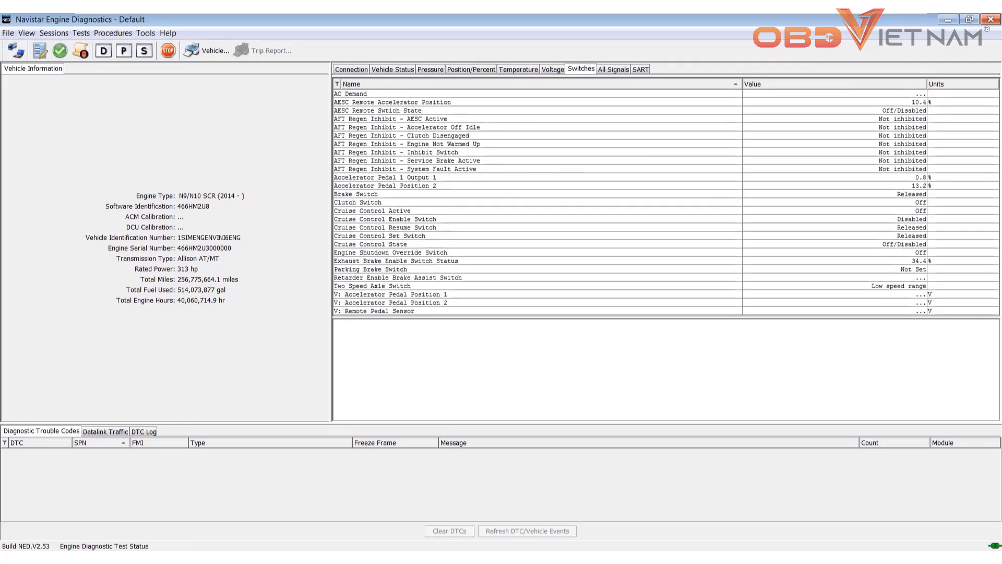
{"action": "left_click", "coordinate": [613, 69]}
{"action": "scroll", "coordinate": [660, 202], "scroll_direction": "down", "scroll_amount": 20}
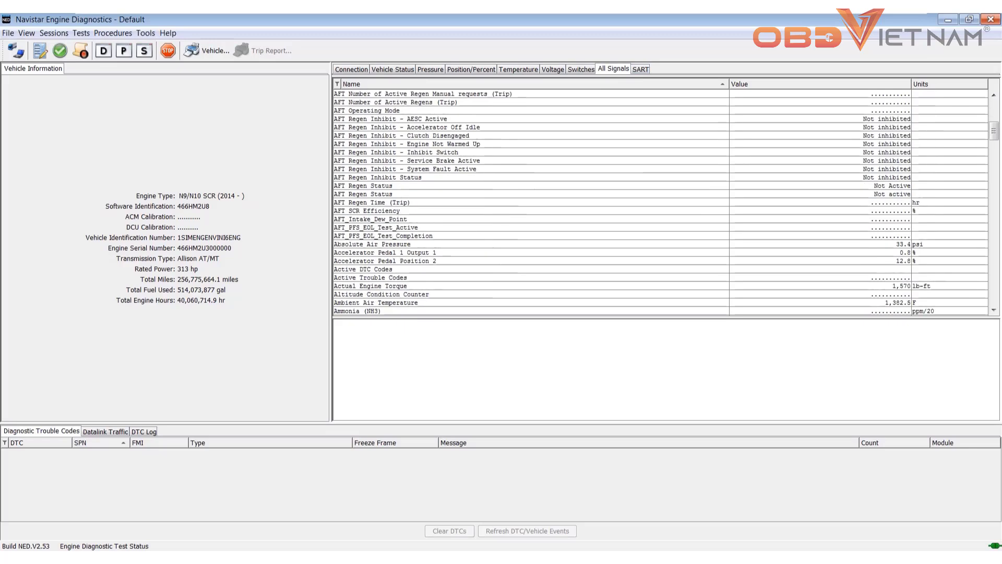
{"action": "left_click", "coordinate": [352, 69]}
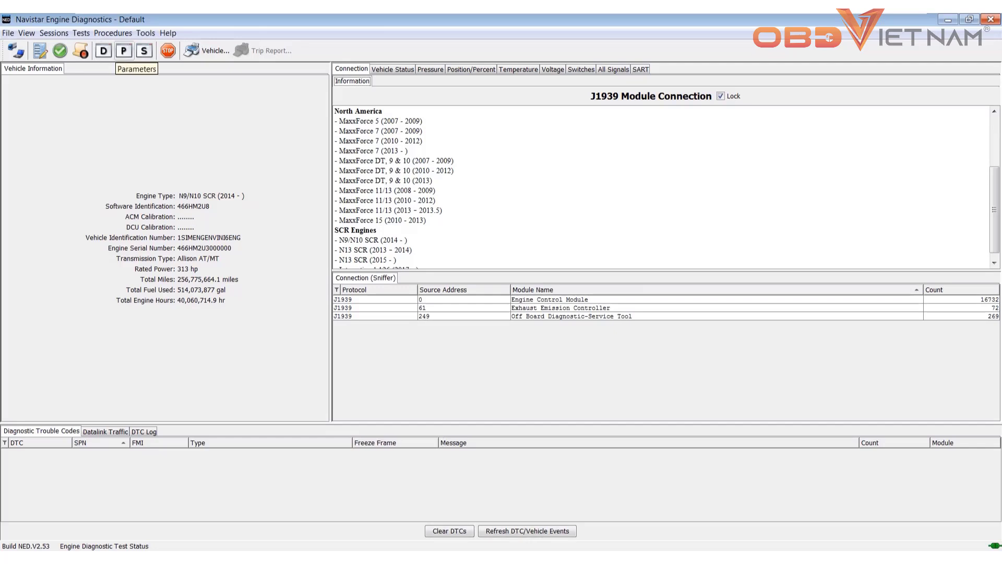
Open the programming parameters session and review the complete parameter list and the Engine Fan parameters
{"action": "left_click", "coordinate": [124, 50]}
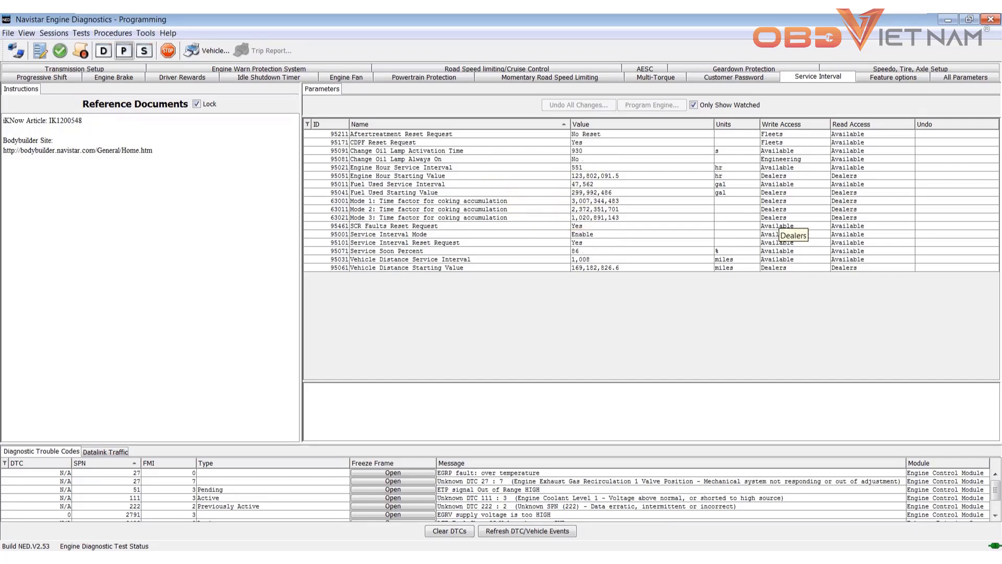
{"action": "left_click", "coordinate": [965, 77]}
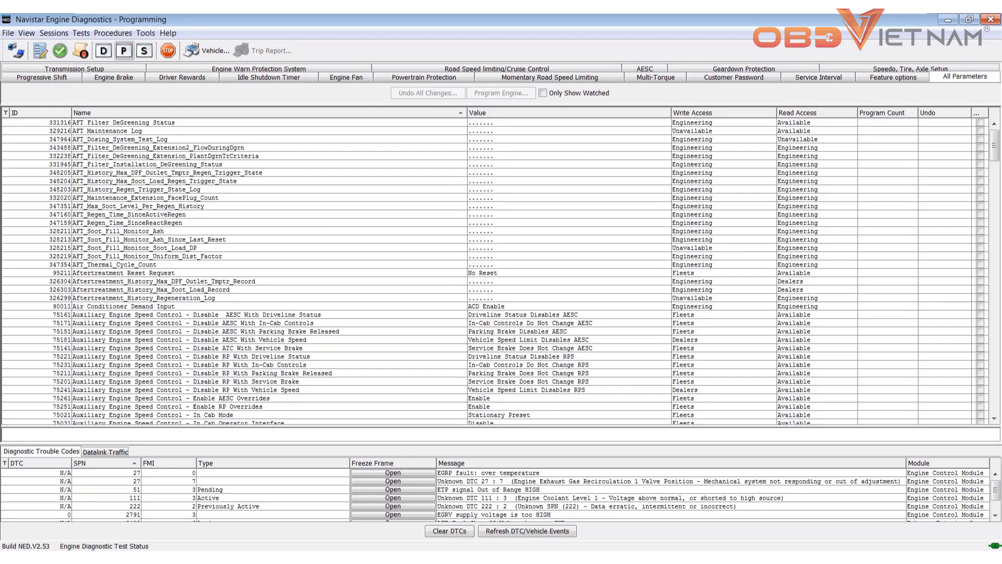
{"action": "left_click_drag", "start_coordinate": [994, 146], "coordinate": [994, 397]}
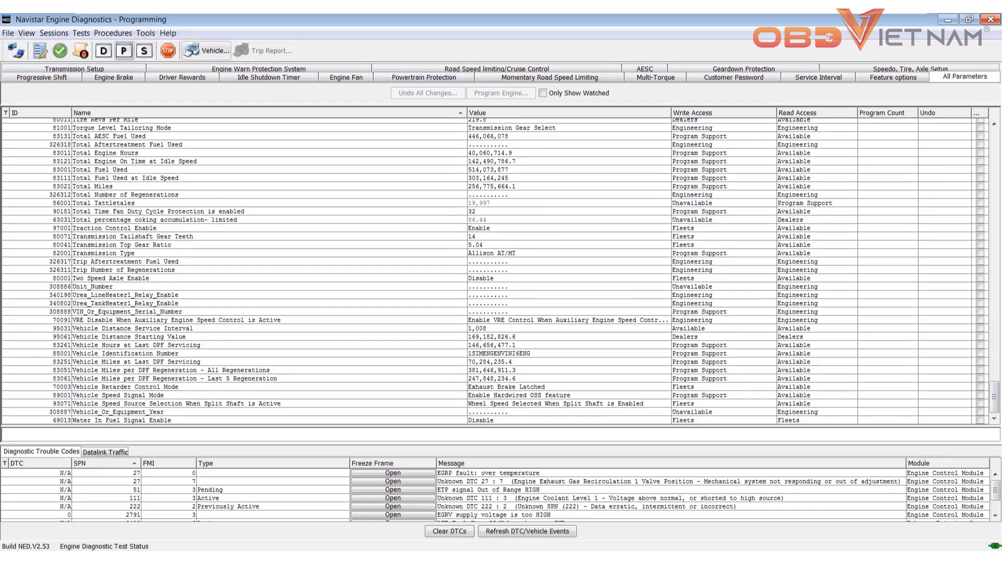
{"action": "left_click", "coordinate": [345, 77]}
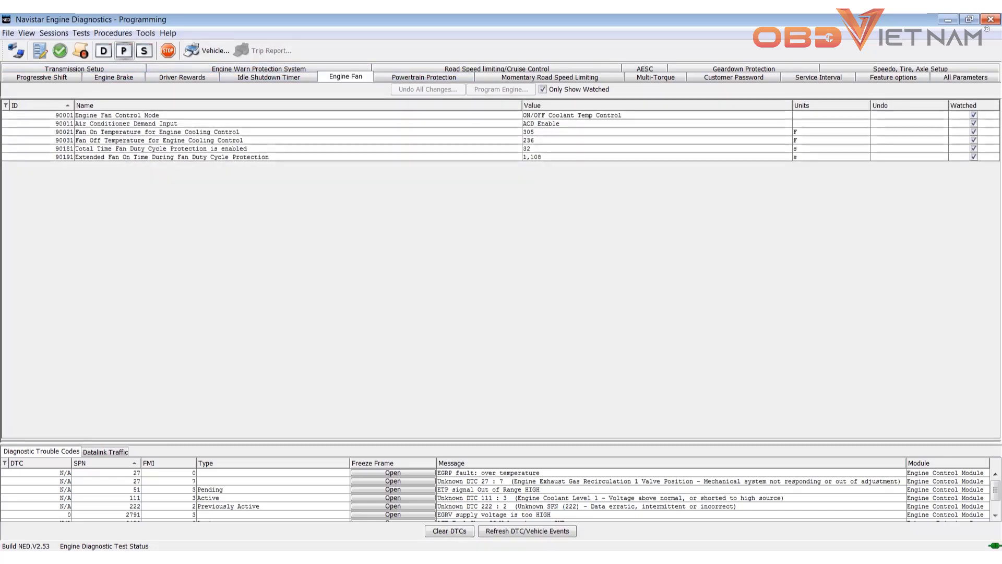
Open the Signals session and watch AESC Remote Accelerator Position so that it is plotted on the graph
{"action": "left_click", "coordinate": [144, 50]}
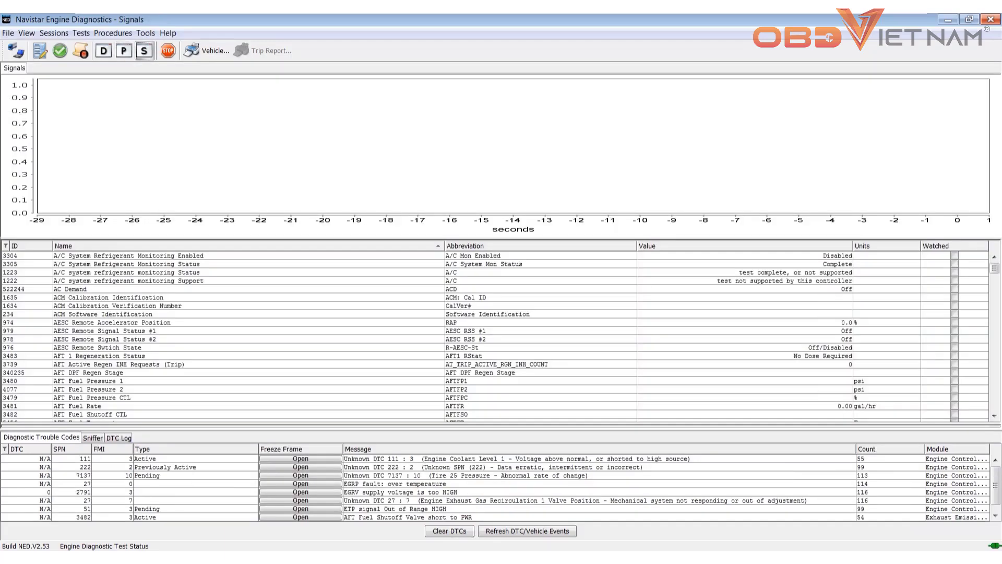
{"action": "left_click", "coordinate": [128, 280]}
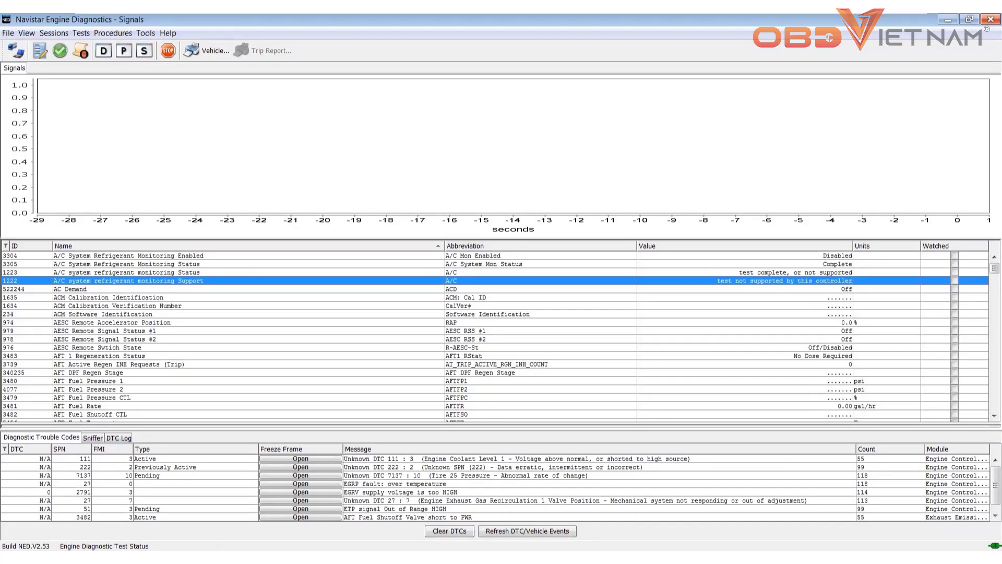
{"action": "left_click", "coordinate": [954, 255]}
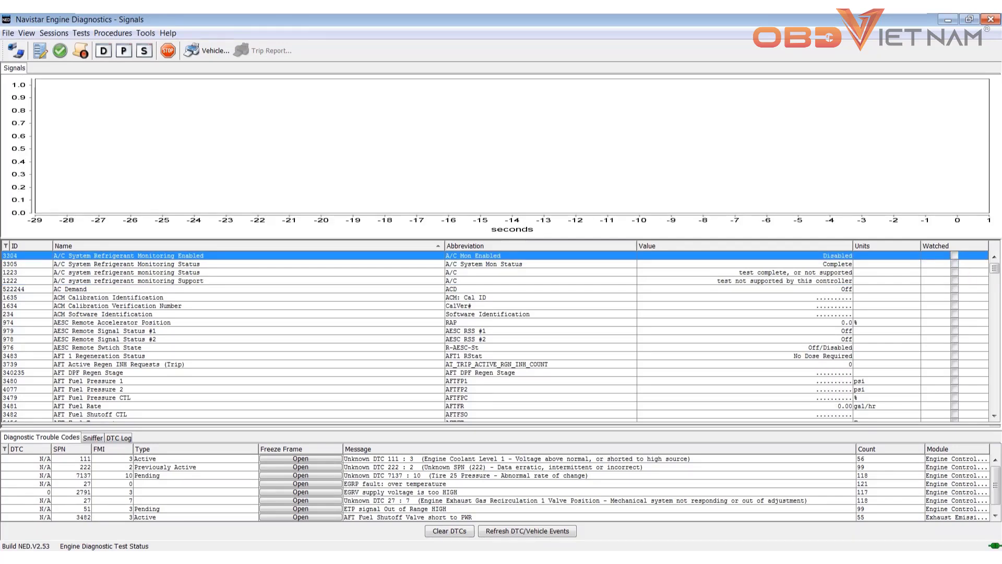
{"action": "left_click", "coordinate": [954, 322]}
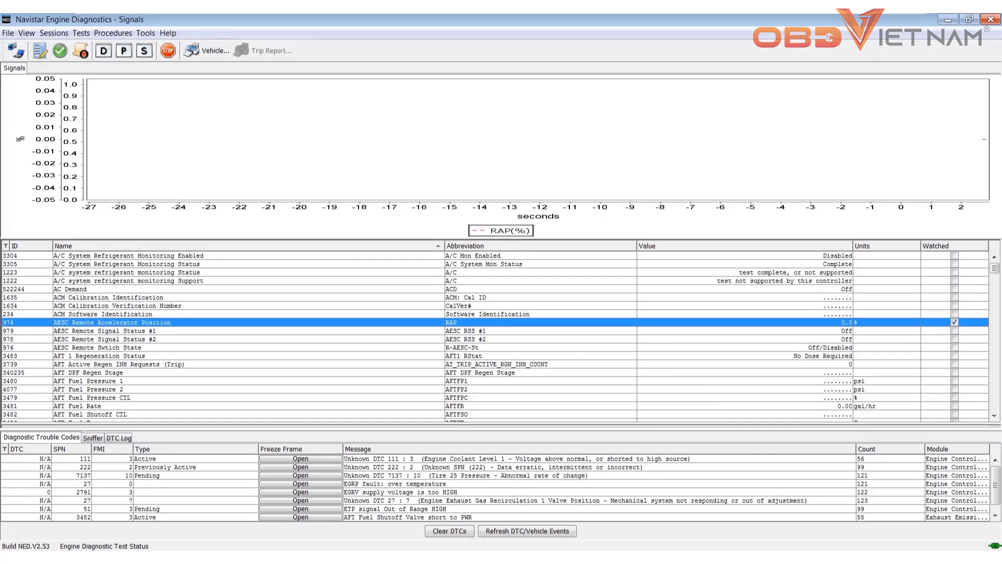
Browse further through the signal list and select the Boost Pressure Control System signal
{"action": "scroll", "coordinate": [496, 334], "scroll_direction": "down", "scroll_amount": 10}
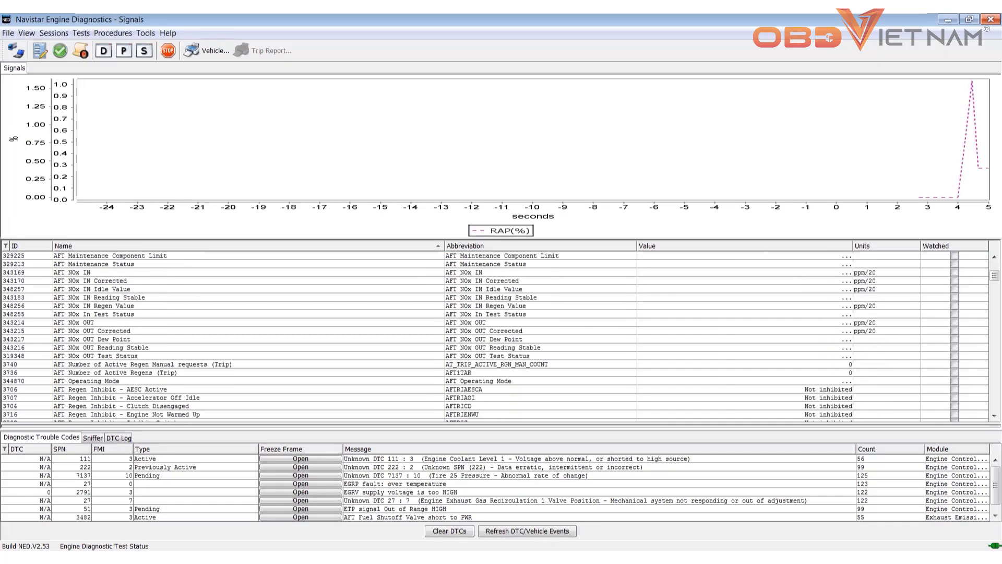
{"action": "scroll", "coordinate": [496, 334], "scroll_direction": "down", "scroll_amount": 4}
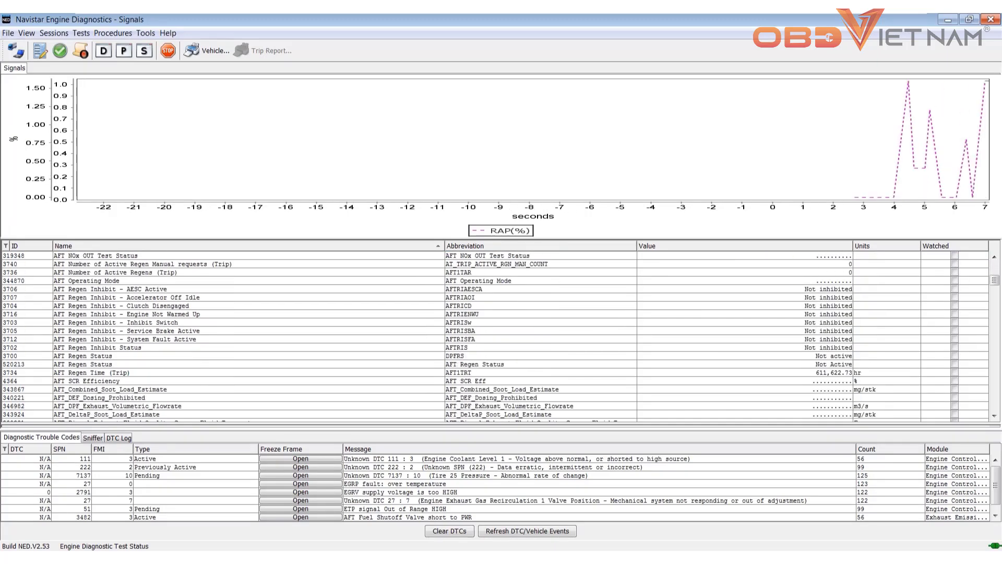
{"action": "scroll", "coordinate": [495, 334], "scroll_direction": "down", "scroll_amount": 6}
{"action": "scroll", "coordinate": [949, 256], "scroll_direction": "down", "scroll_amount": 4}
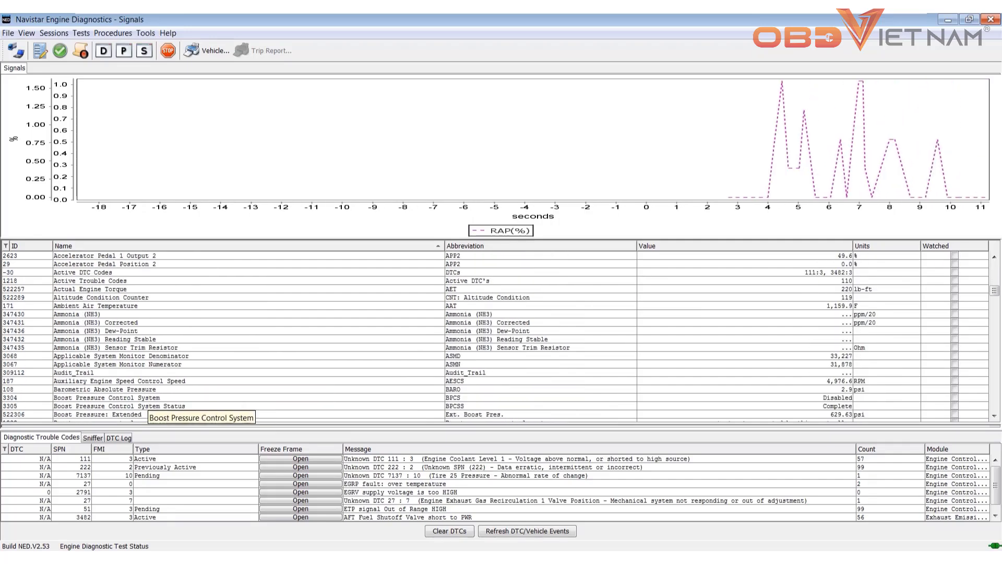
{"action": "left_click", "coordinate": [146, 398]}
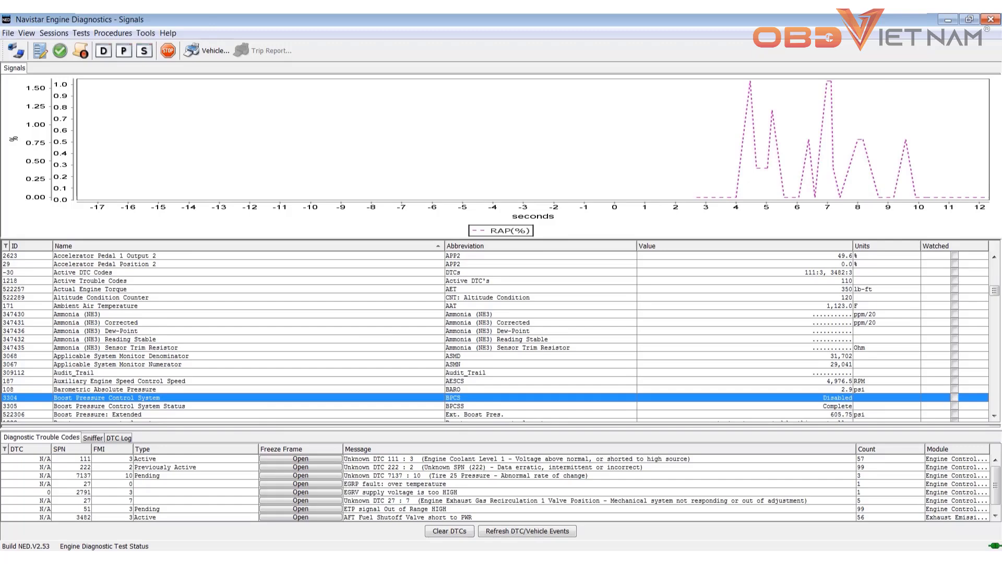
Watch the Boost Pressure: Extended signal so that it is plotted on the graph, and look further through the signal list
{"action": "left_click", "coordinate": [954, 414]}
{"action": "scroll", "coordinate": [495, 334], "scroll_direction": "down", "scroll_amount": 6}
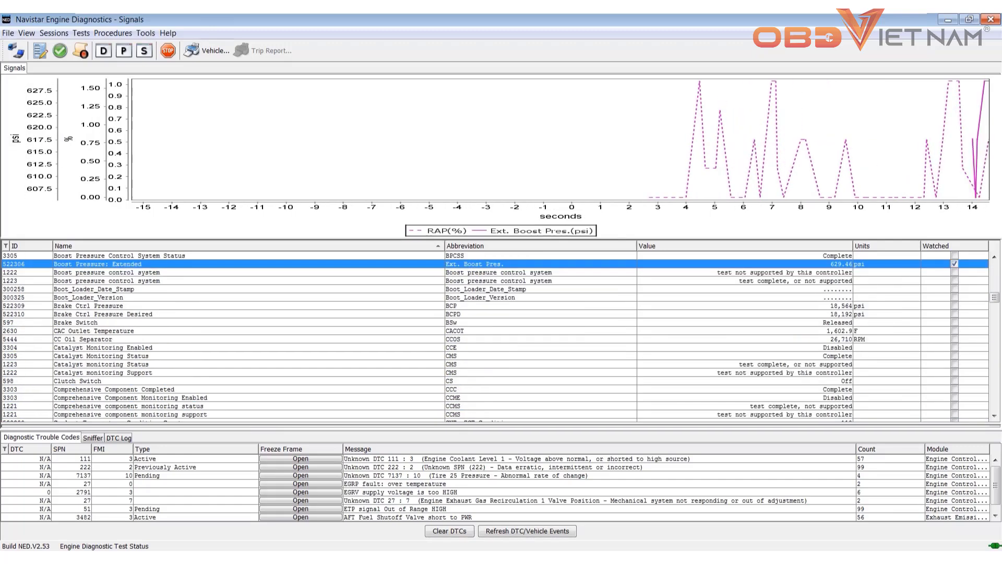
{"action": "scroll", "coordinate": [827, 371], "scroll_direction": "down", "scroll_amount": 15}
{"action": "scroll", "coordinate": [827, 371], "scroll_direction": "down", "scroll_amount": 10}
{"action": "scroll", "coordinate": [827, 372], "scroll_direction": "down", "scroll_amount": 20}
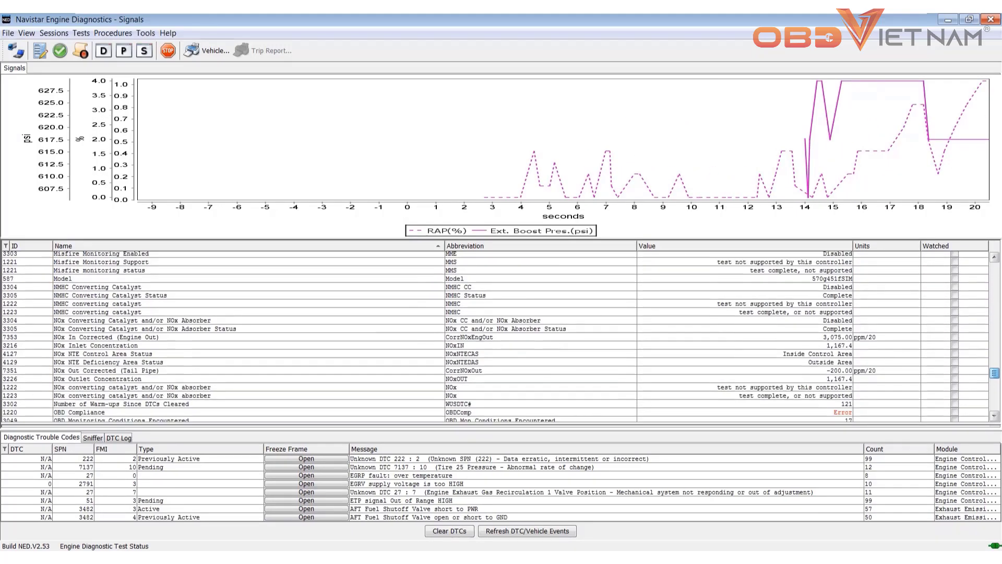
{"action": "scroll", "coordinate": [828, 372], "scroll_direction": "down", "scroll_amount": 2}
{"action": "scroll", "coordinate": [827, 371], "scroll_direction": "down", "scroll_amount": 20}
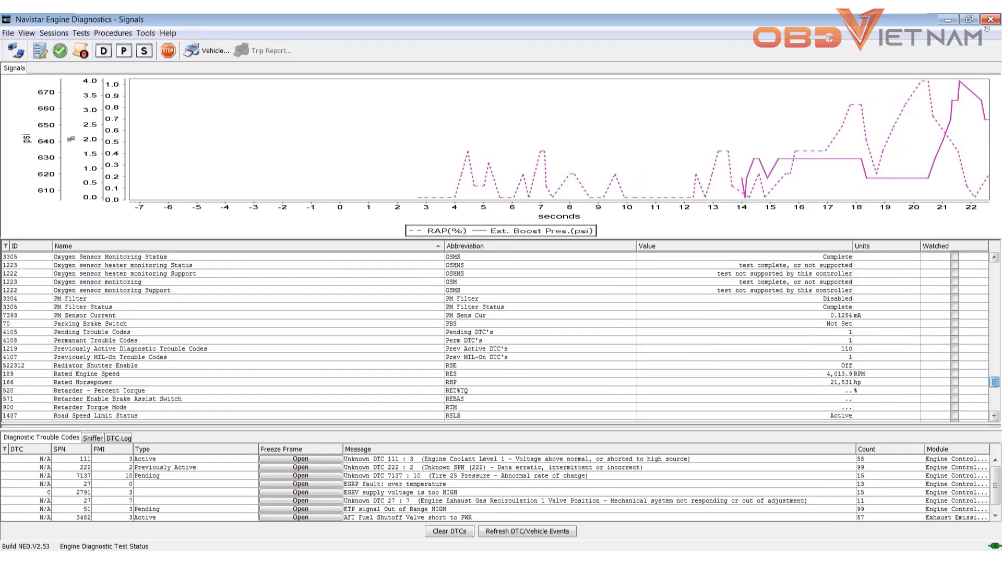
{"action": "scroll", "coordinate": [827, 372], "scroll_direction": "down", "scroll_amount": 6}
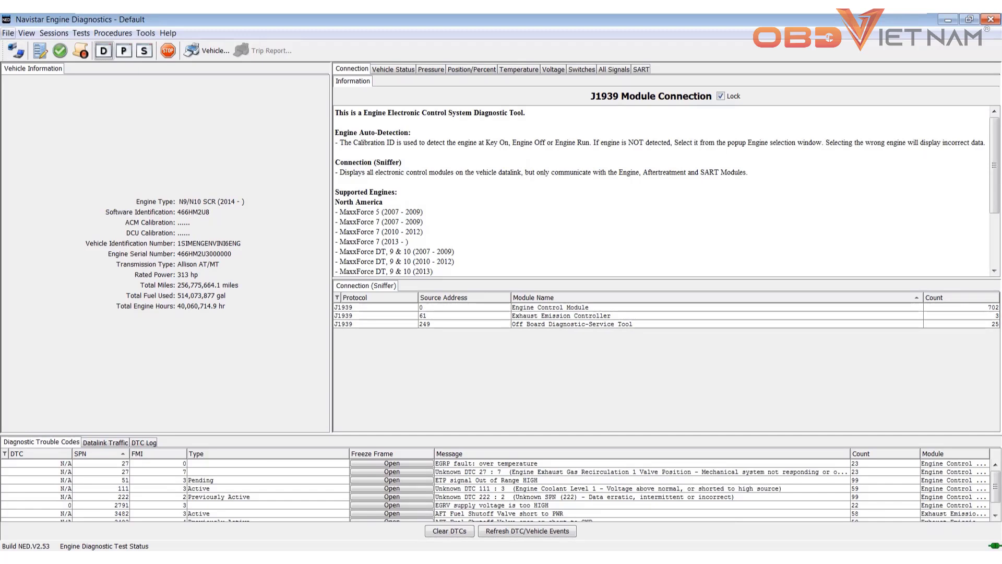
Open the Programming session and display the Service Interval parameters
{"action": "key", "text": "Right"}
{"action": "key", "text": "Right"}
{"action": "key", "text": "Down"}
{"action": "key", "text": "Down"}
{"action": "key", "text": "Down"}
{"action": "key", "text": "Down"}
{"action": "key", "text": "Down"}
{"action": "key", "text": "Down"}
{"action": "key", "text": "Down"}
{"action": "key", "text": "Return"}
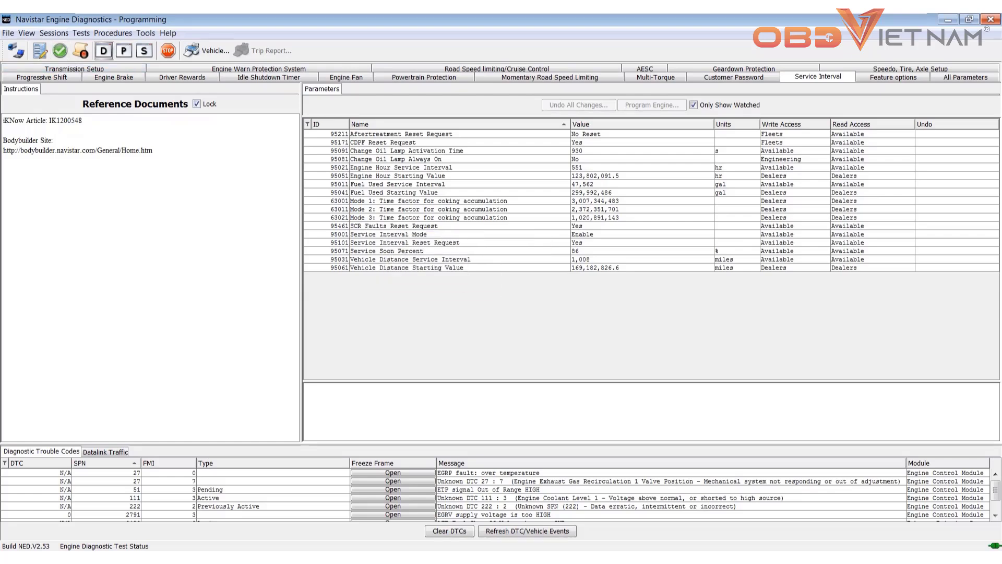
Look through the selection list of all sessions and close it without loading one
{"action": "left_click", "coordinate": [54, 33]}
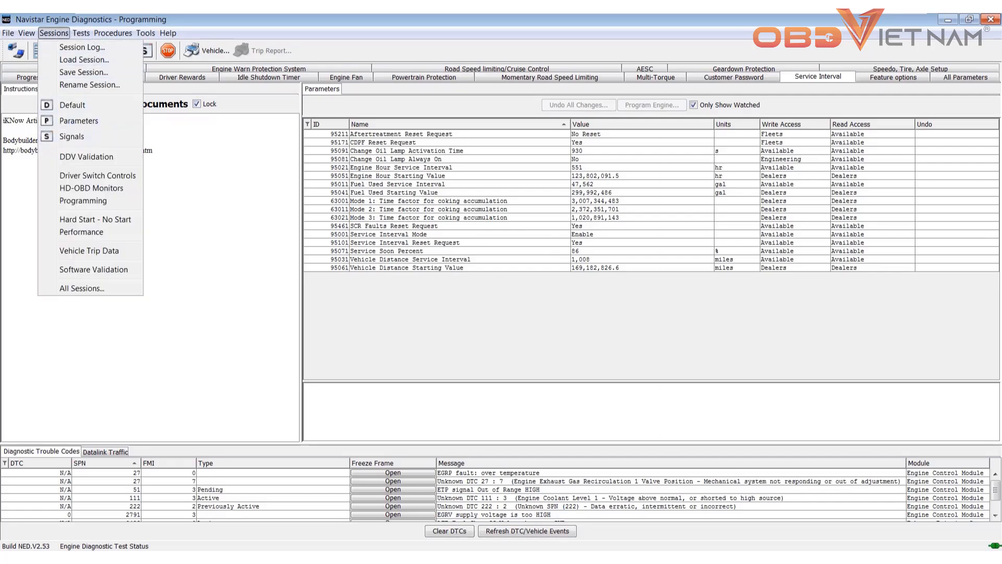
{"action": "left_click", "coordinate": [81, 288]}
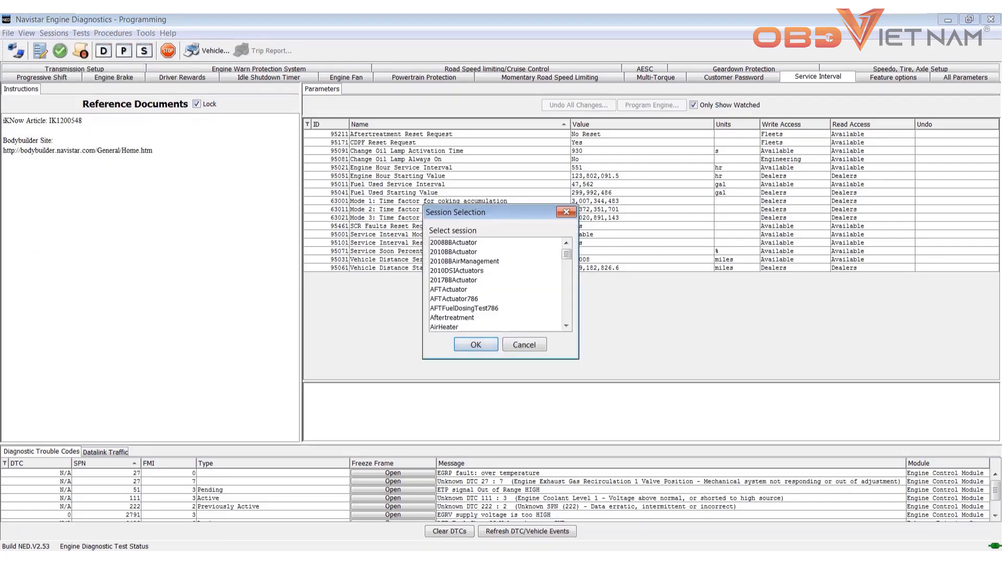
{"action": "scroll", "coordinate": [495, 284], "scroll_direction": "down", "scroll_amount": 15}
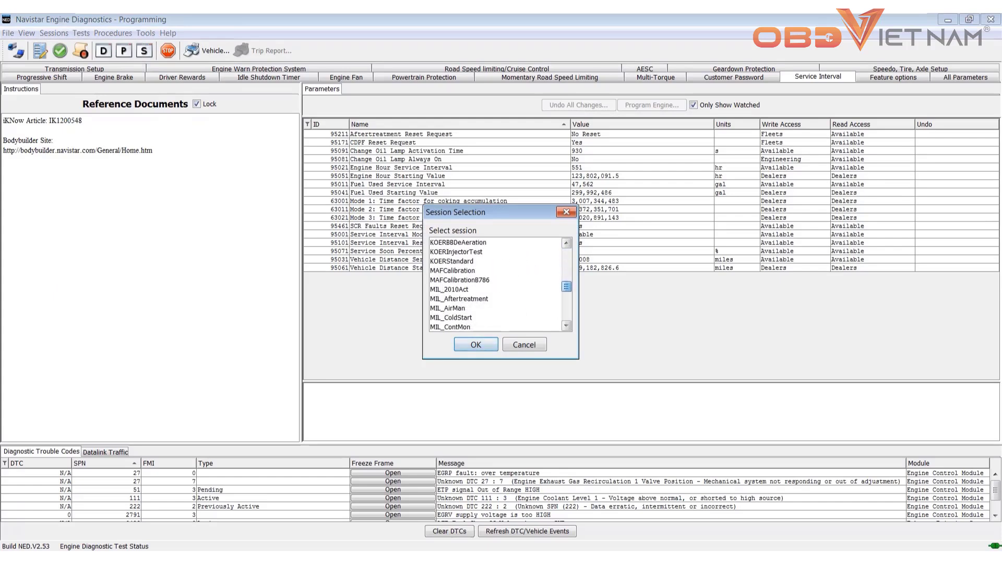
{"action": "scroll", "coordinate": [496, 284], "scroll_direction": "down", "scroll_amount": 5}
{"action": "scroll", "coordinate": [496, 284], "scroll_direction": "down", "scroll_amount": 3}
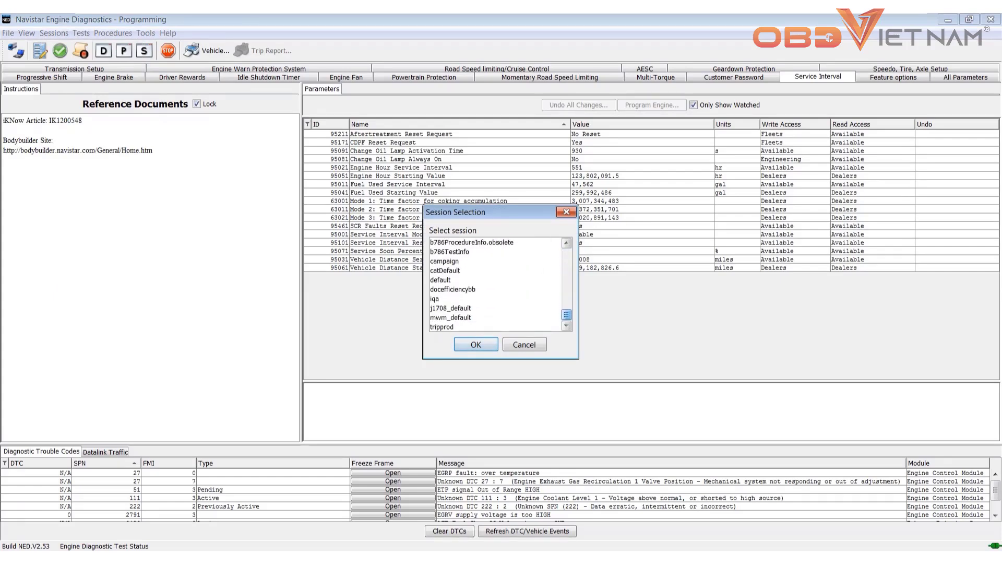
{"action": "scroll", "coordinate": [496, 285], "scroll_direction": "up", "scroll_amount": 10}
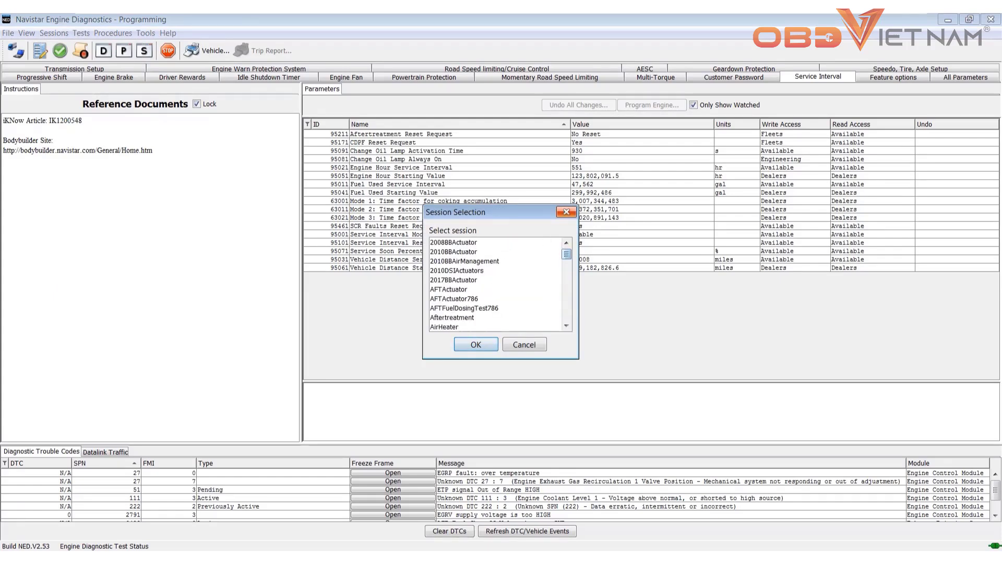
{"action": "key", "text": "Escape"}
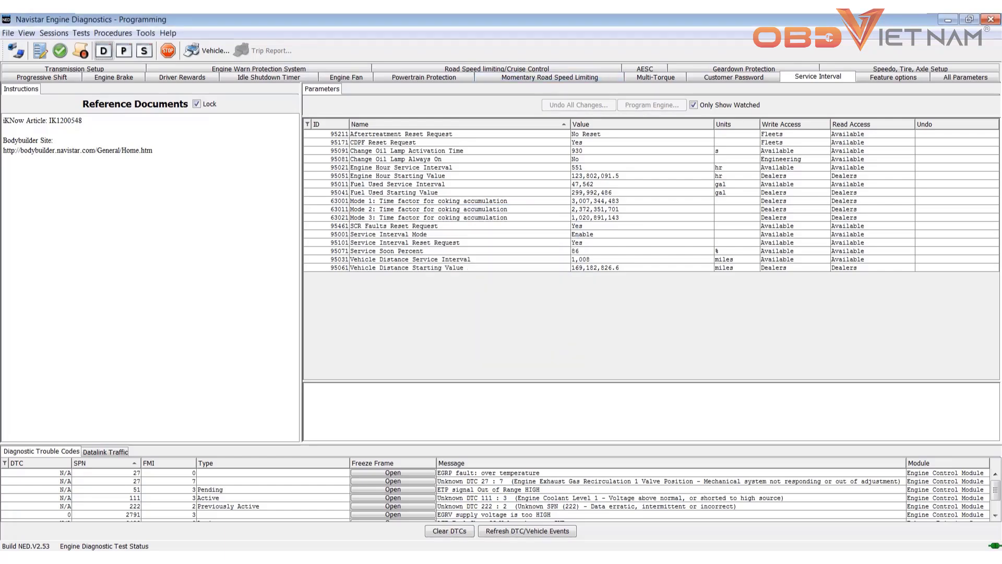
Display the complete parameter list and search it for "injector"
{"action": "left_click", "coordinate": [965, 77]}
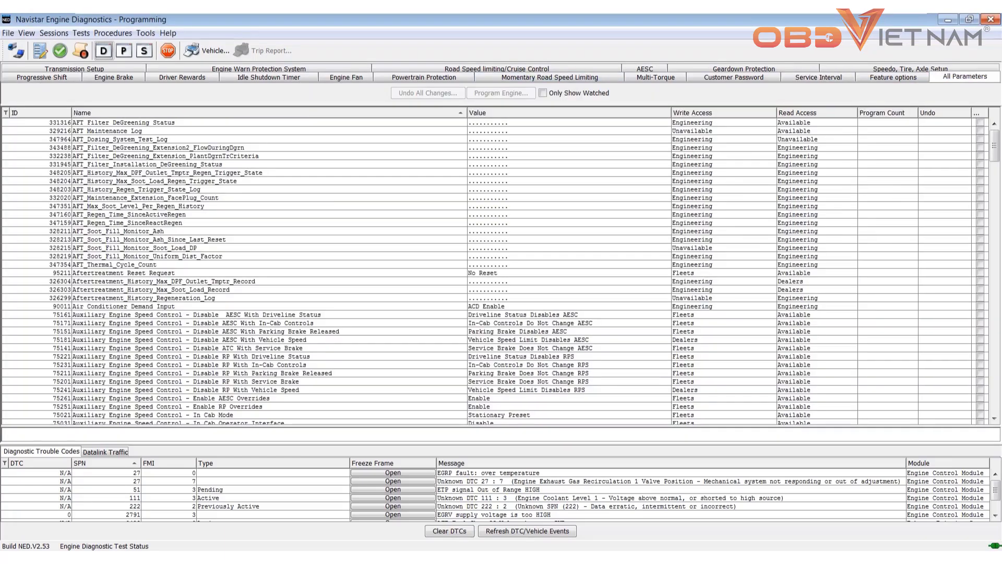
{"action": "left_click", "coordinate": [490, 148]}
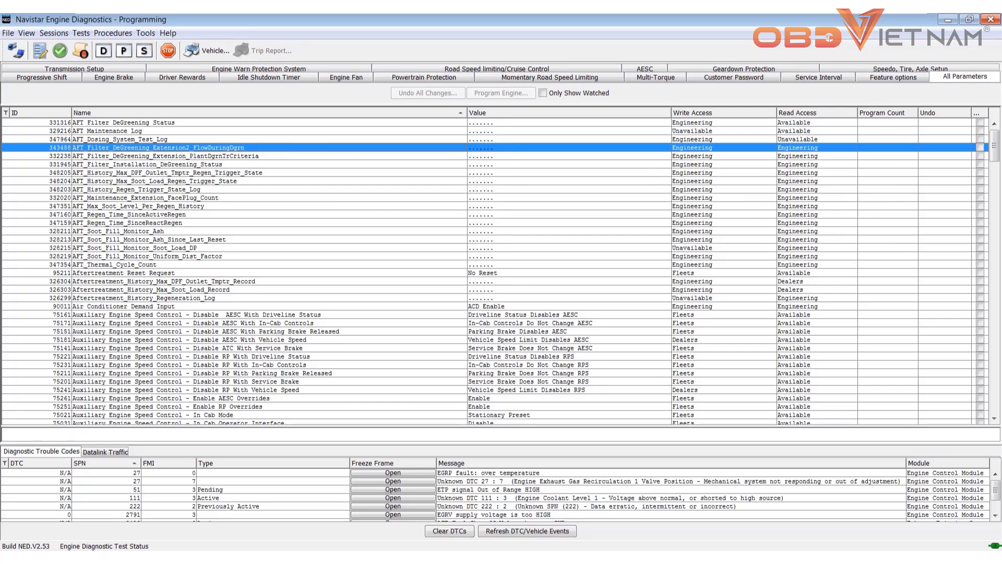
{"action": "key", "text": "ctrl+f"}
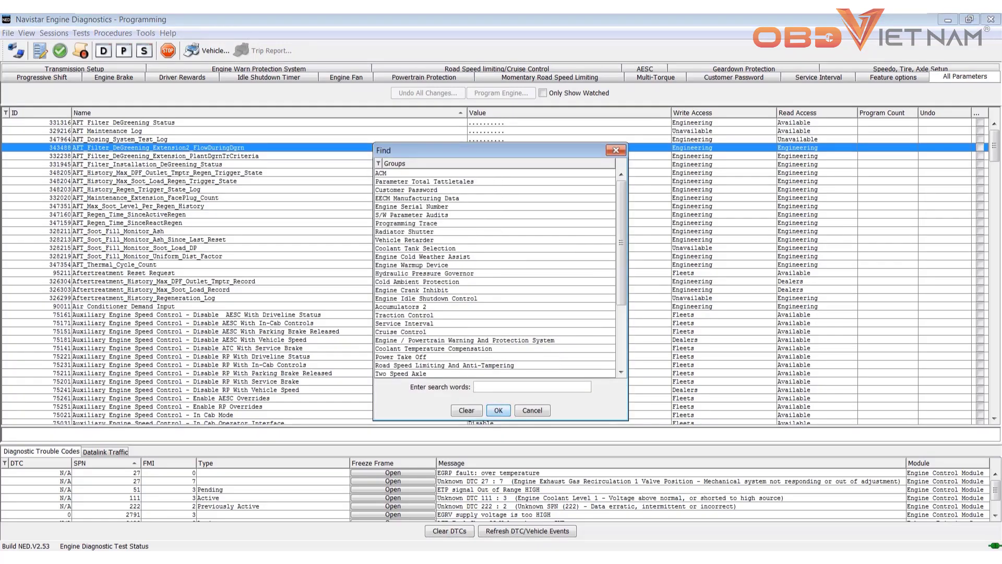
{"action": "type", "text": "injector"}
{"action": "key", "text": "Return"}
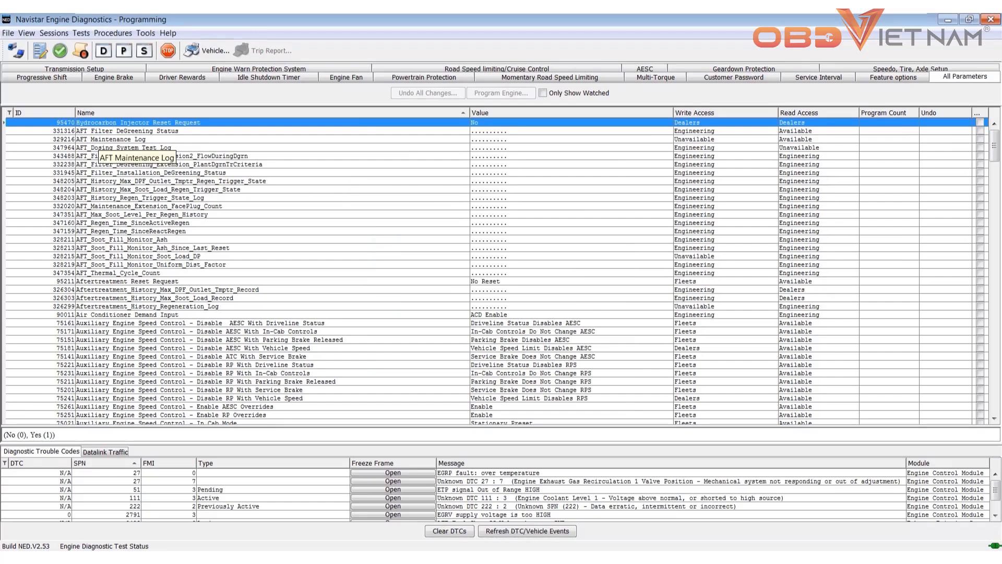
Review the parameter groups offered by the Find function and repeat the search for "injector"
{"action": "key", "text": "ctrl+f"}
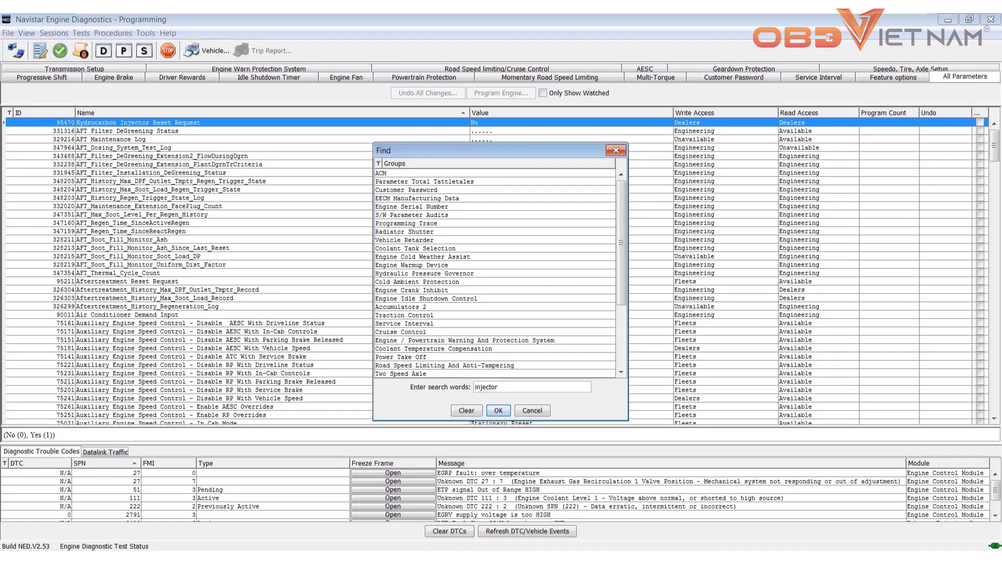
{"action": "scroll", "coordinate": [495, 273], "scroll_direction": "down", "scroll_amount": 4}
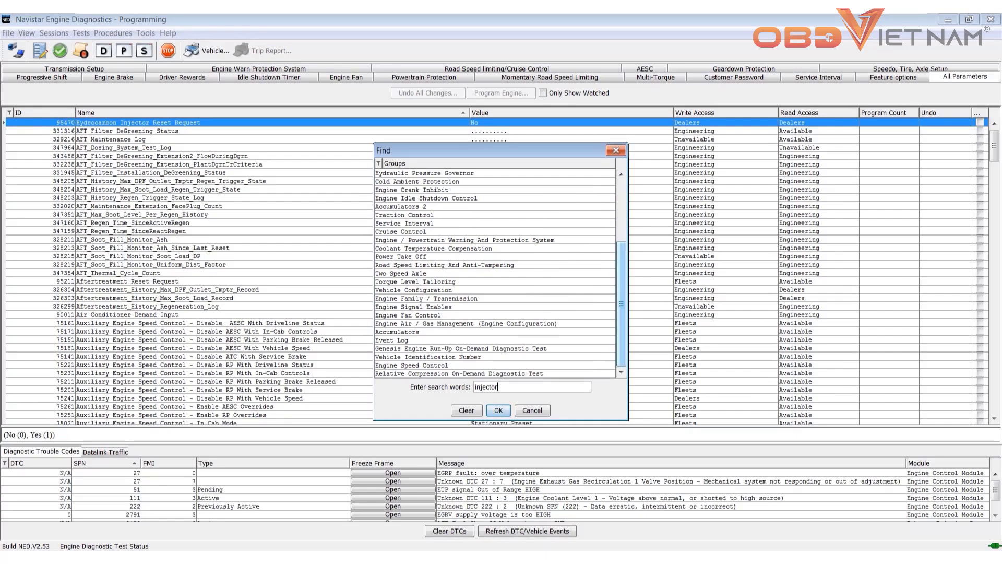
{"action": "scroll", "coordinate": [494, 273], "scroll_direction": "up", "scroll_amount": 4}
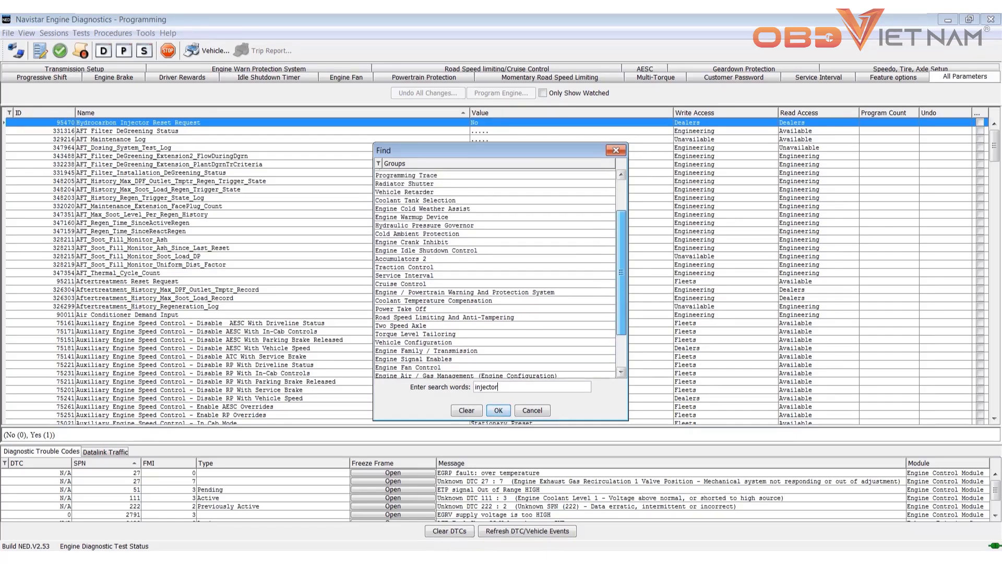
{"action": "scroll", "coordinate": [494, 273], "scroll_direction": "up", "scroll_amount": 1}
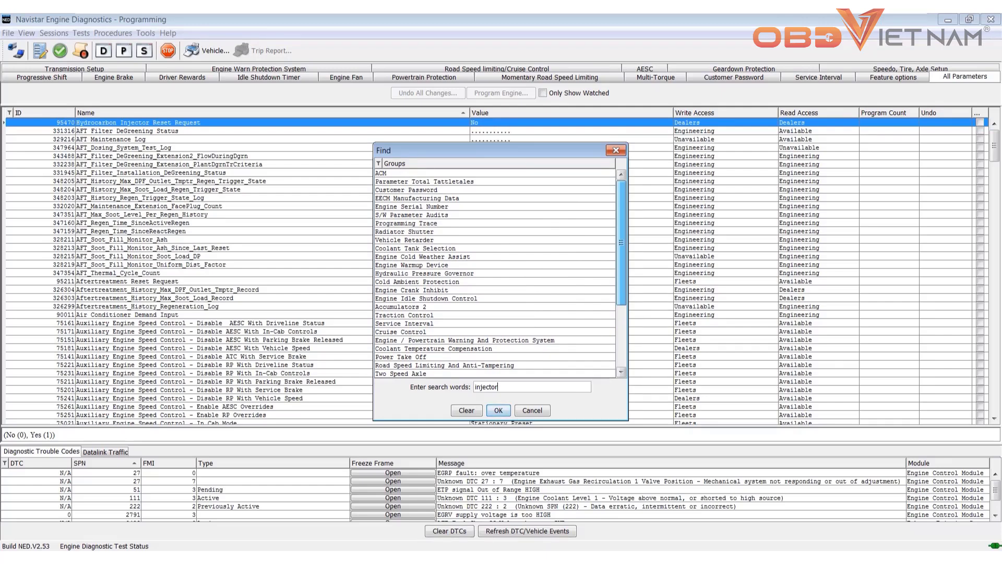
{"action": "scroll", "coordinate": [495, 273], "scroll_direction": "down", "scroll_amount": 4}
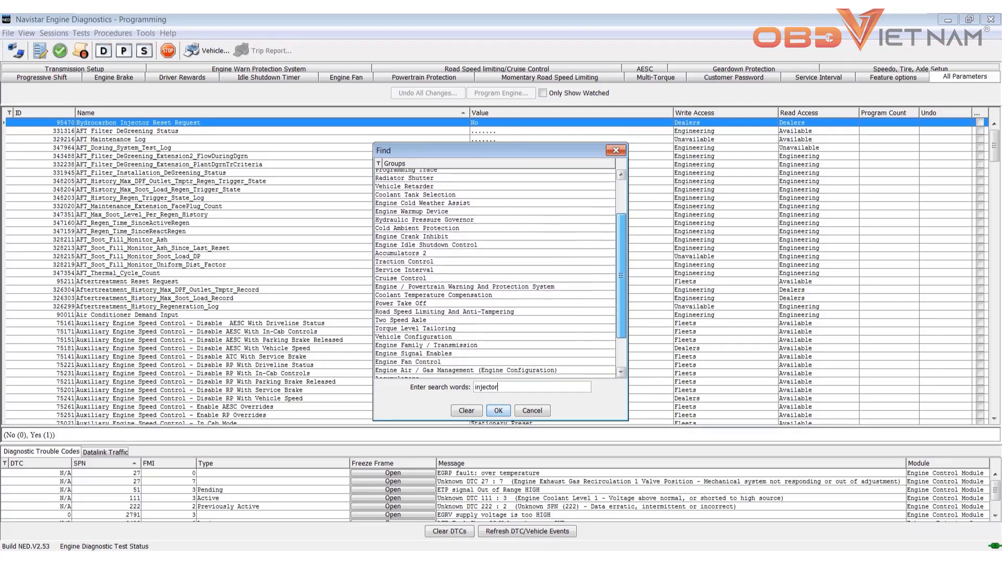
{"action": "key", "text": "Return"}
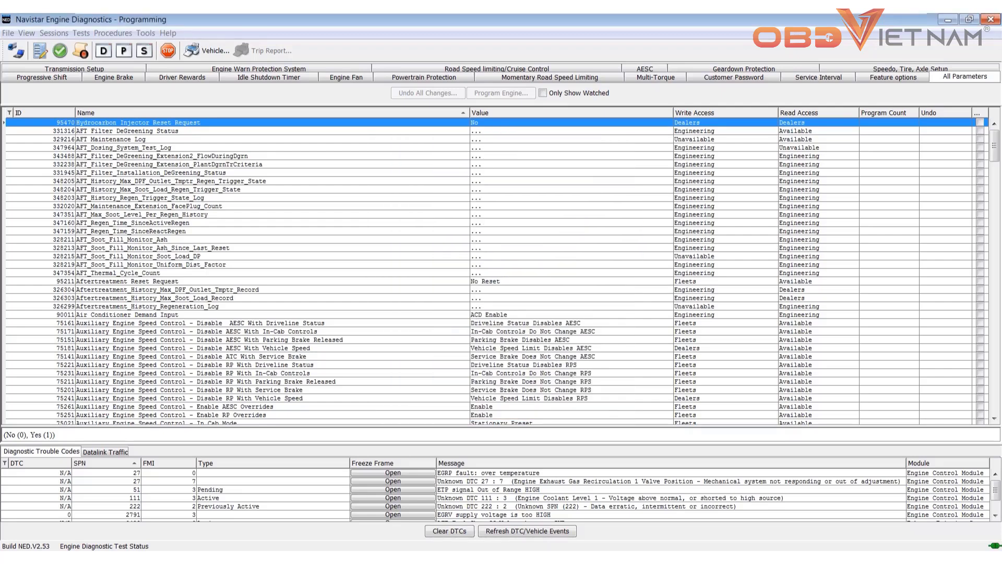
Look through the aftertreatment and Auxiliary Engine Speed Control entries in the complete parameter list
{"action": "left_click", "coordinate": [230, 131]}
{"action": "key", "text": "Down"}
{"action": "key", "text": "Down"}
{"action": "key", "text": "Down"}
{"action": "key", "text": "Down"}
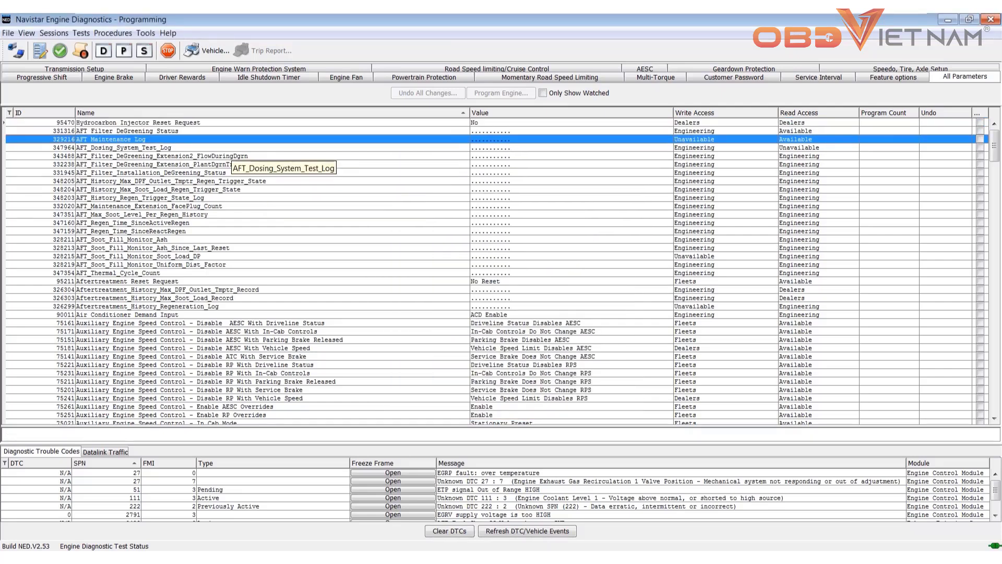
{"action": "scroll", "coordinate": [199, 284], "scroll_direction": "down", "scroll_amount": 1}
{"action": "scroll", "coordinate": [183, 311], "scroll_direction": "down", "scroll_amount": 3}
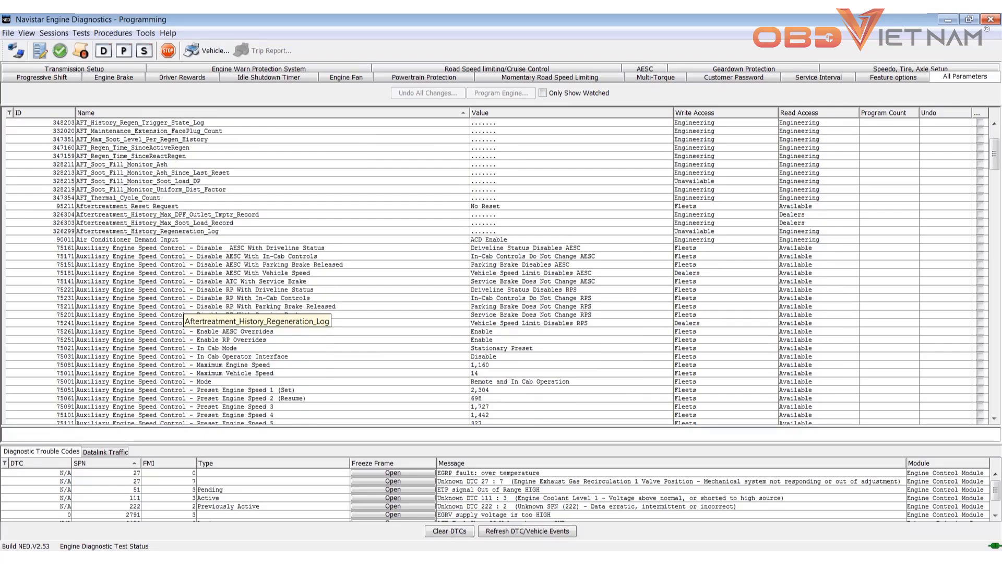
Sort the complete parameter list by name in descending order and look through it to the end
{"action": "left_click", "coordinate": [199, 112]}
{"action": "scroll", "coordinate": [199, 172], "scroll_direction": "up", "scroll_amount": 4}
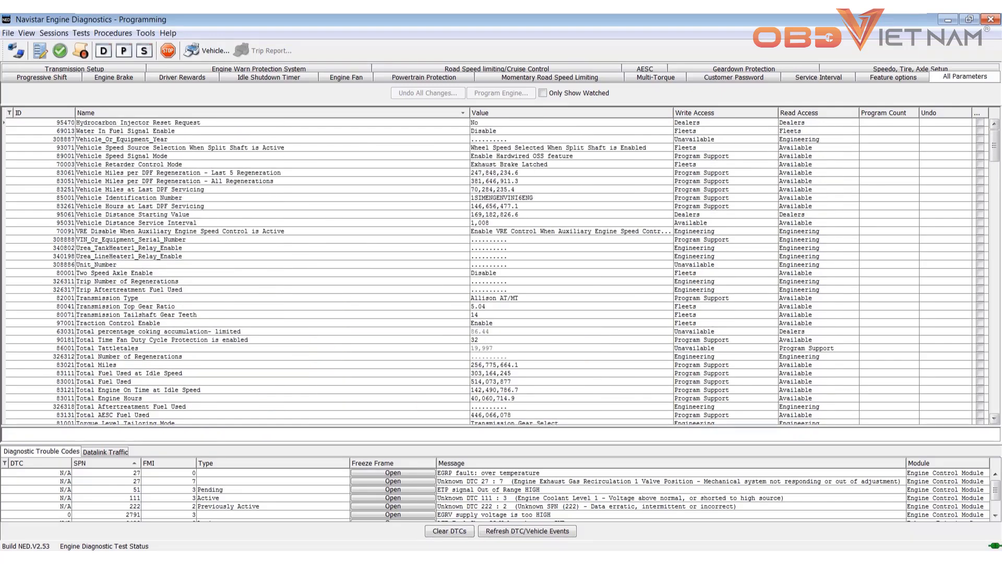
{"action": "left_click_drag", "start_coordinate": [994, 148], "coordinate": [995, 396]}
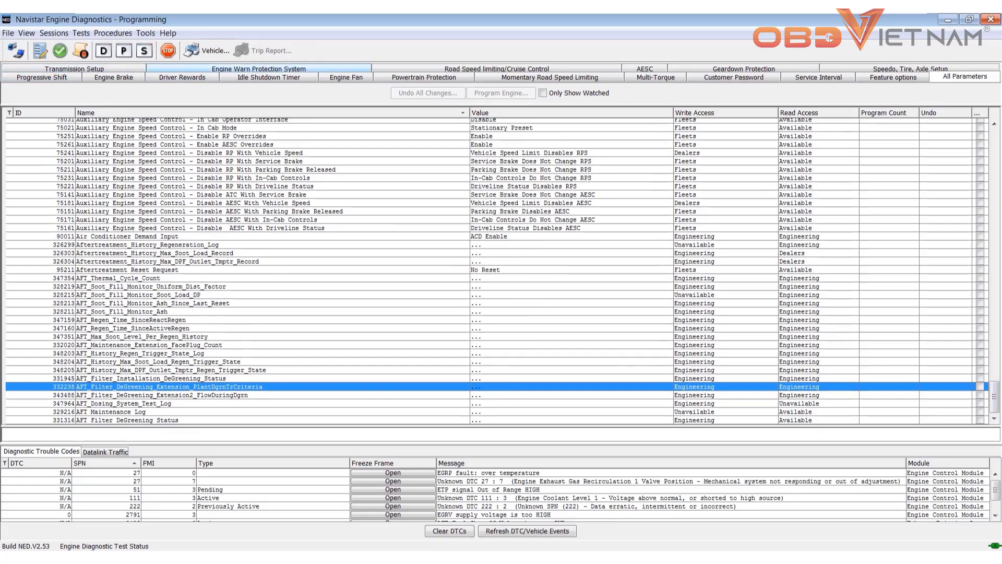
Review the Engine Warn Protection System, Engine Brake, Transmission Setup and Progressive Shift parameters
{"action": "left_click", "coordinate": [258, 69]}
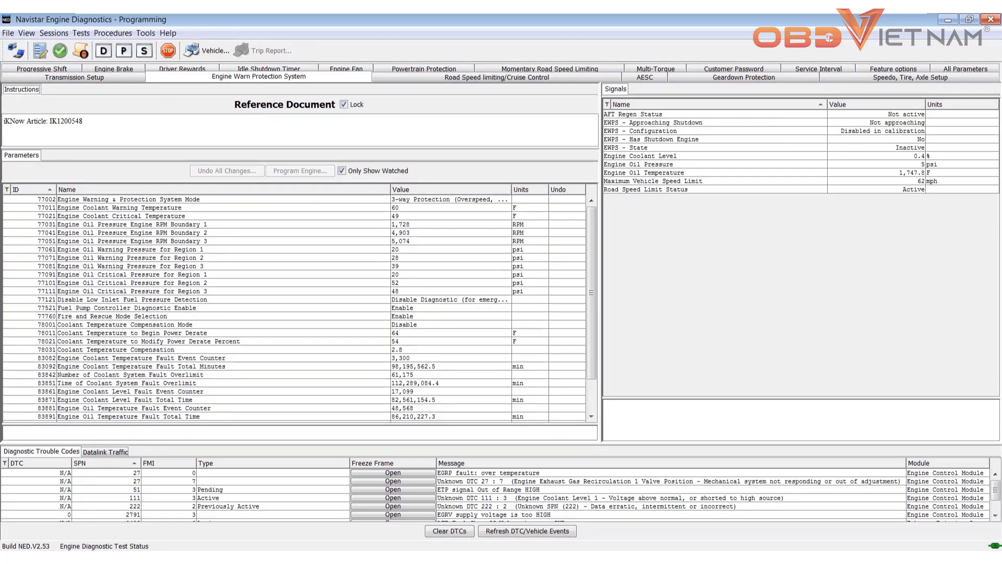
{"action": "left_click", "coordinate": [113, 69]}
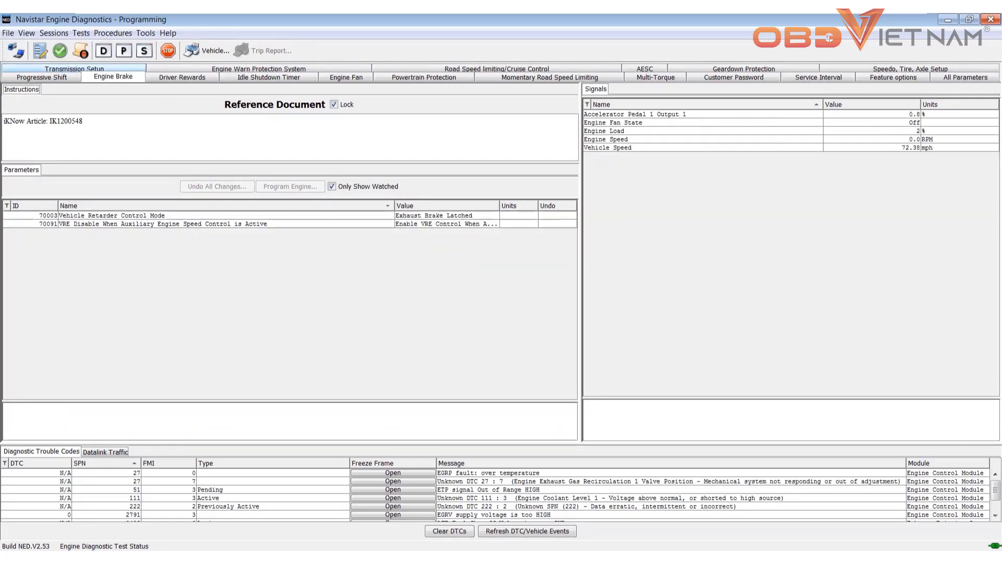
{"action": "left_click", "coordinate": [74, 68]}
{"action": "left_click", "coordinate": [42, 68]}
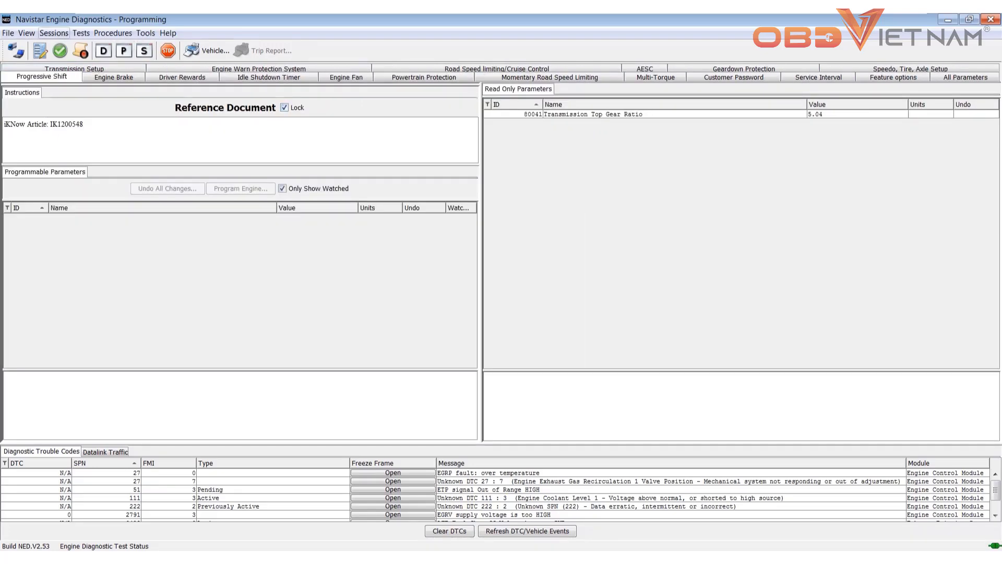
Try to run the KOEO Injector Test and close its test status message
{"action": "left_click", "coordinate": [54, 33]}
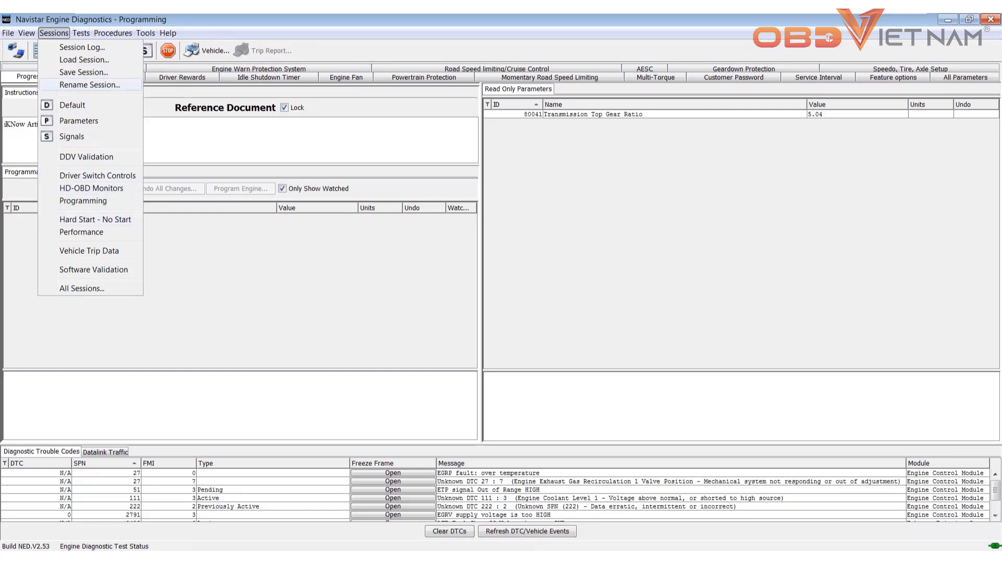
{"action": "mouse_move", "coordinate": [81, 33]}
{"action": "mouse_move", "coordinate": [109, 59]}
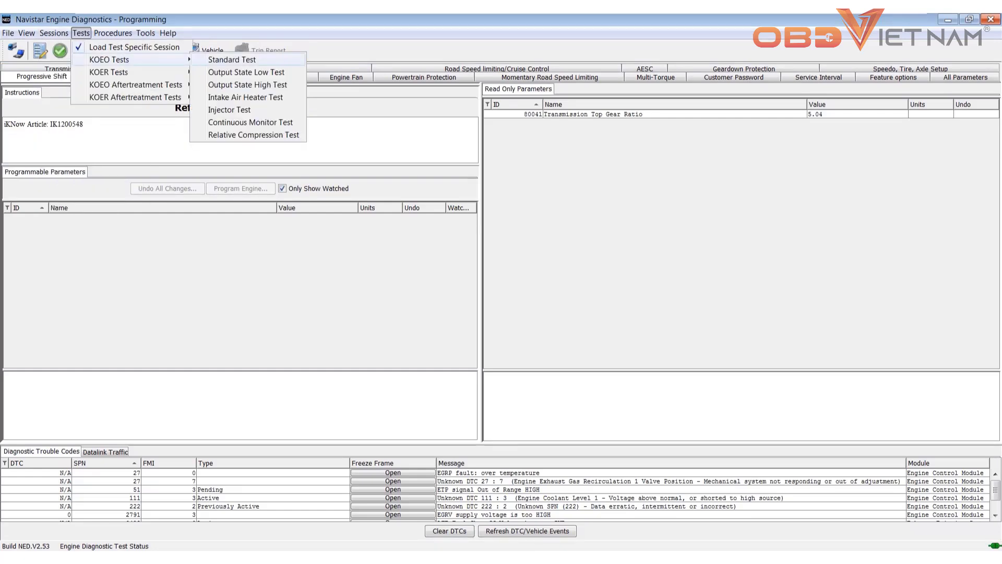
{"action": "left_click", "coordinate": [230, 109]}
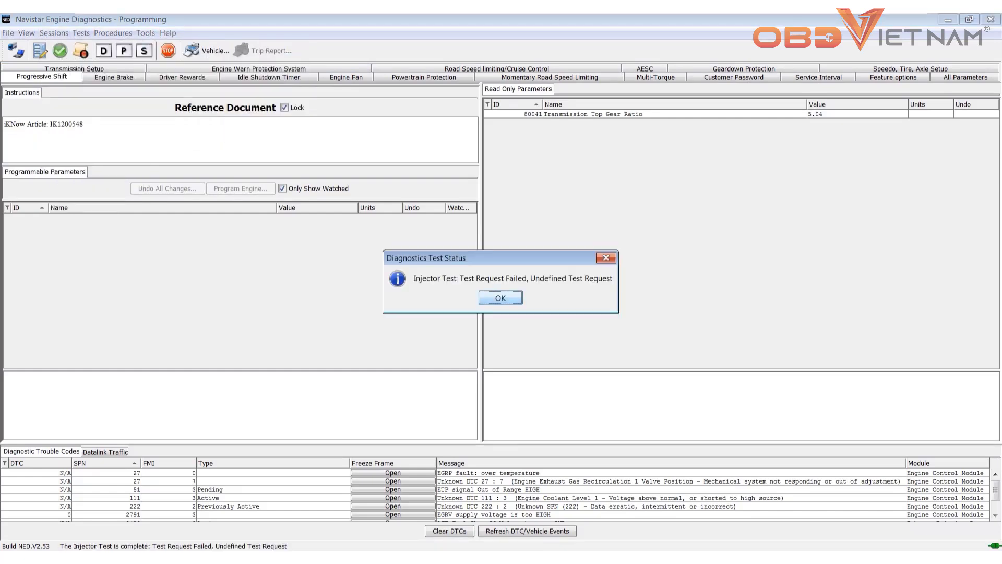
{"action": "left_click", "coordinate": [500, 298]}
Open the KOER Cylinder Cutout Test and display its Audible Non-Warranty Test Only page
{"action": "left_click", "coordinate": [80, 33]}
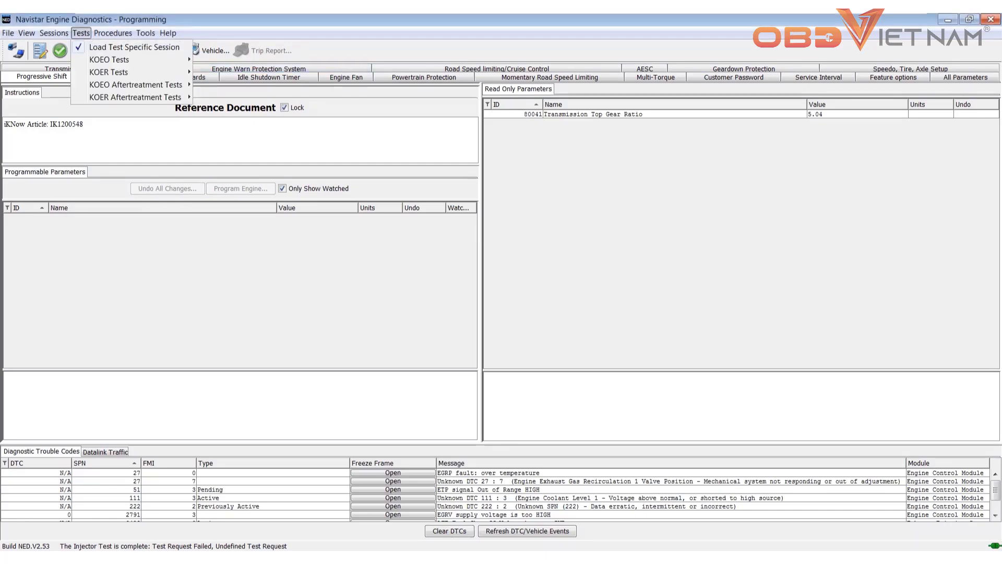
{"action": "mouse_move", "coordinate": [109, 72]}
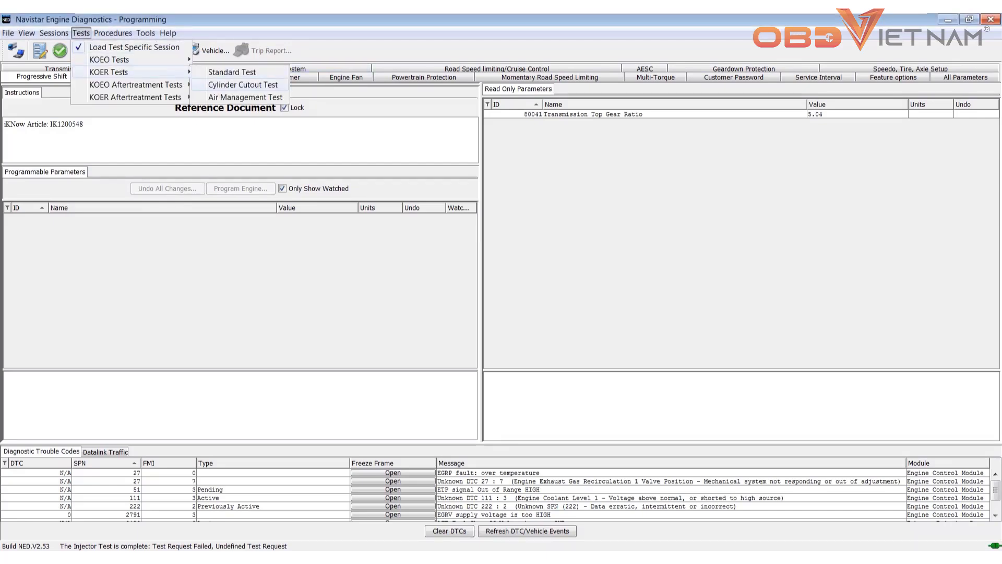
{"action": "left_click", "coordinate": [243, 85]}
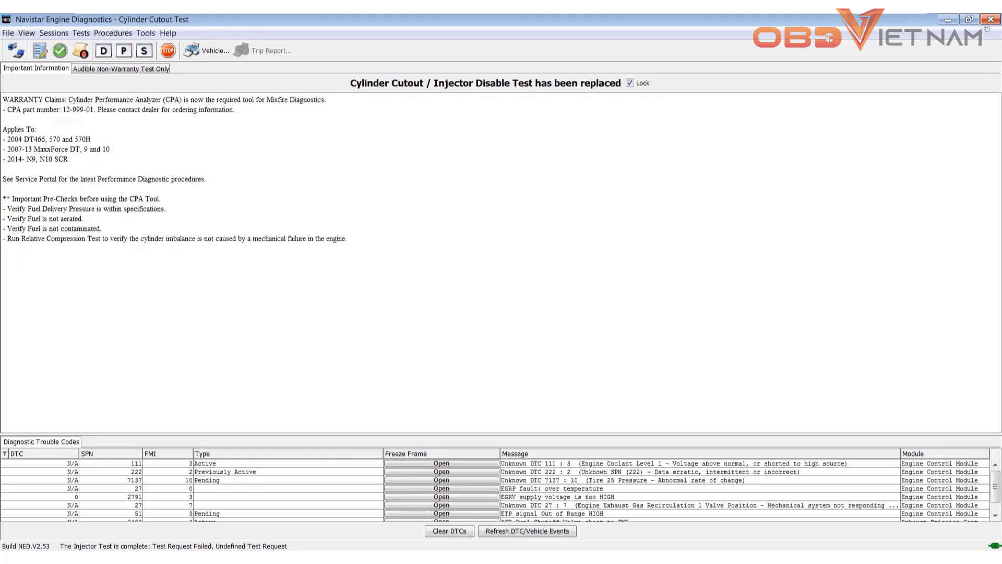
{"action": "left_click", "coordinate": [121, 68]}
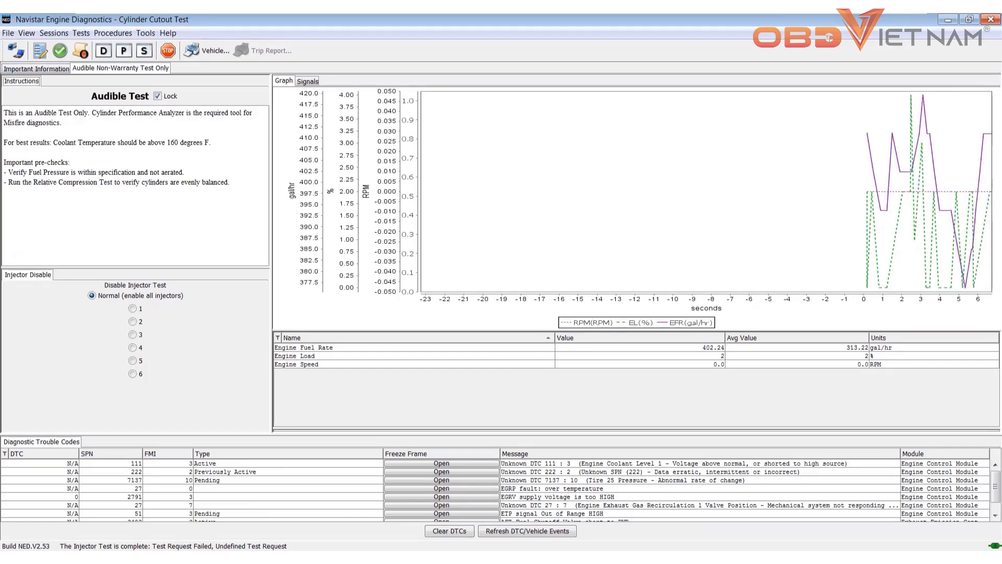
Run the aftertreatment DSI System Test and close its test status message
{"action": "left_click", "coordinate": [81, 33]}
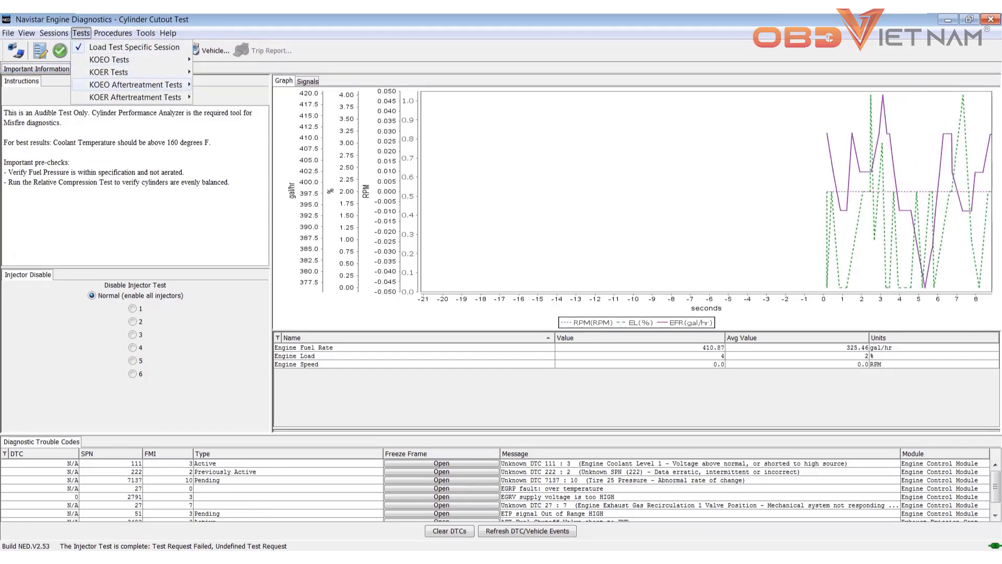
{"action": "mouse_move", "coordinate": [136, 84]}
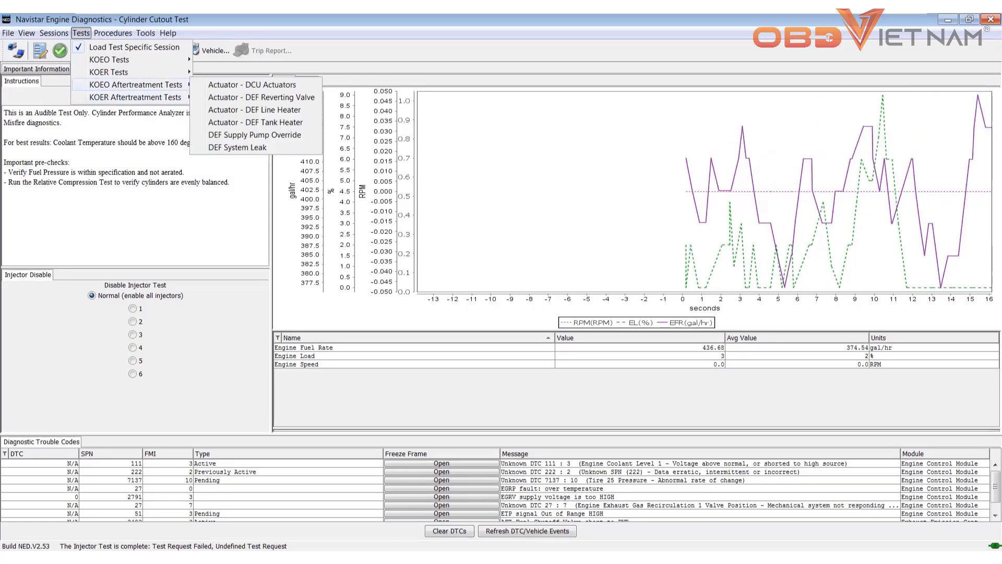
{"action": "left_click", "coordinate": [235, 97]}
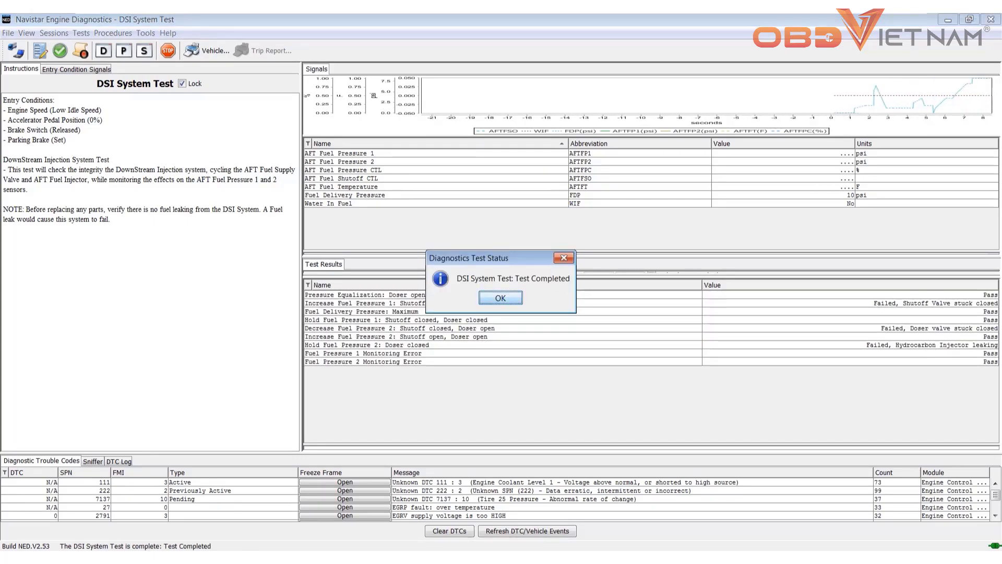
{"action": "key", "text": "Return"}
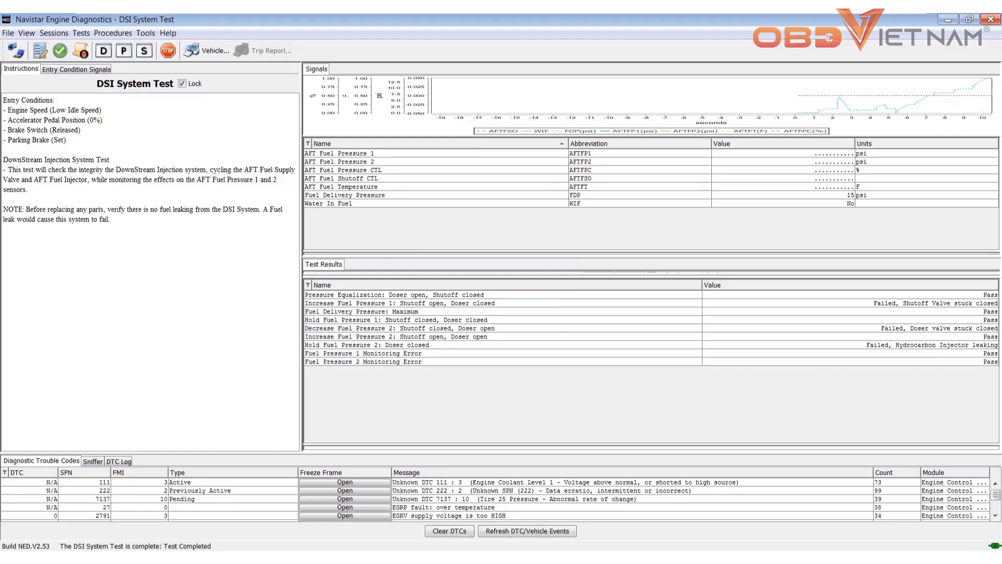
{"action": "key", "text": "alt+t"}
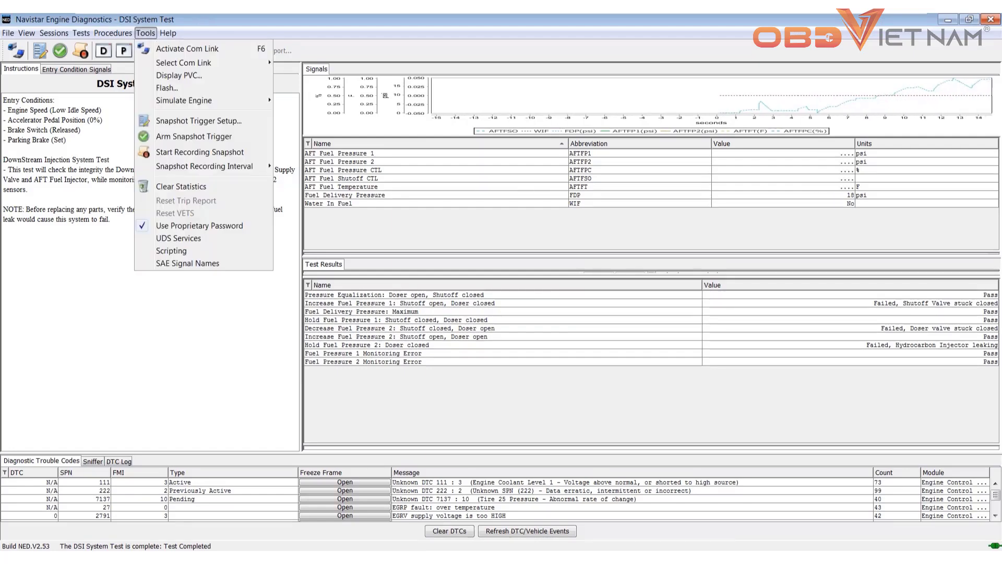
{"action": "key", "text": "Right"}
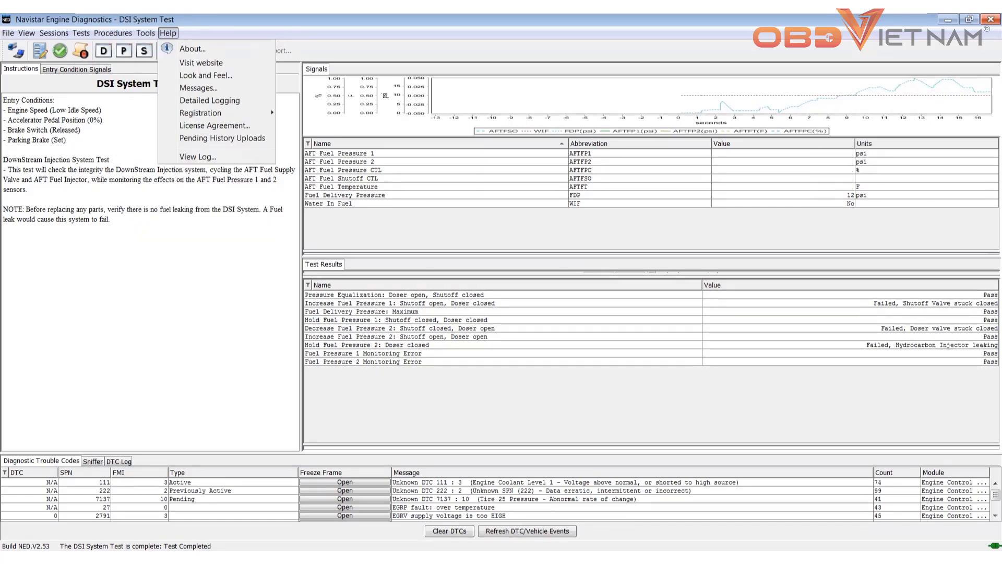
{"action": "key", "text": "Left"}
{"action": "key", "text": "Left"}
{"action": "key", "text": "Left"}
{"action": "key", "text": "Left"}
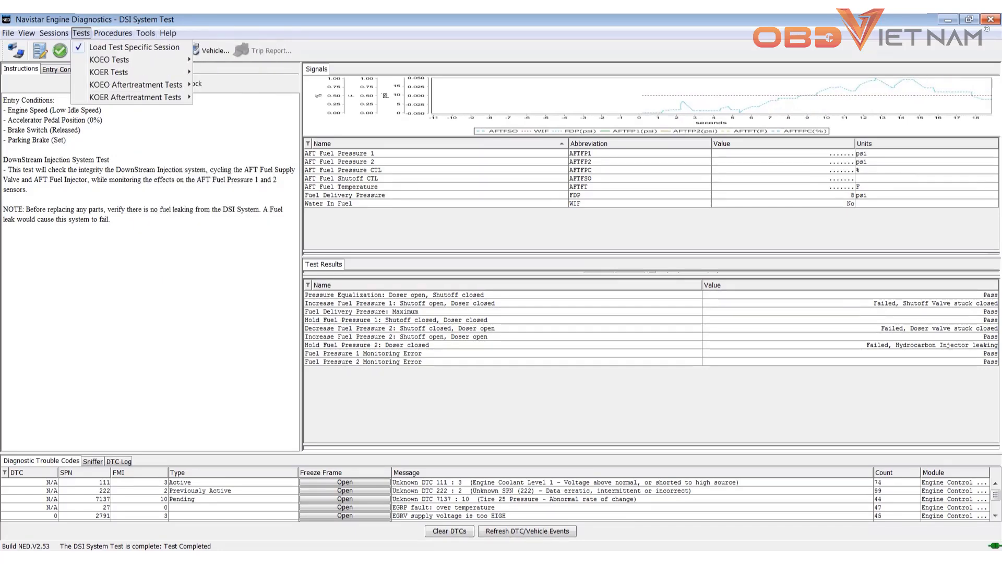
Open the KOEO aftertreatment DOC/DPF Replacement Reset procedure and try to run the reset
{"action": "key", "text": "Right"}
{"action": "key", "text": "Right"}
{"action": "key", "text": "Down"}
{"action": "key", "text": "Down"}
{"action": "key", "text": "Right"}
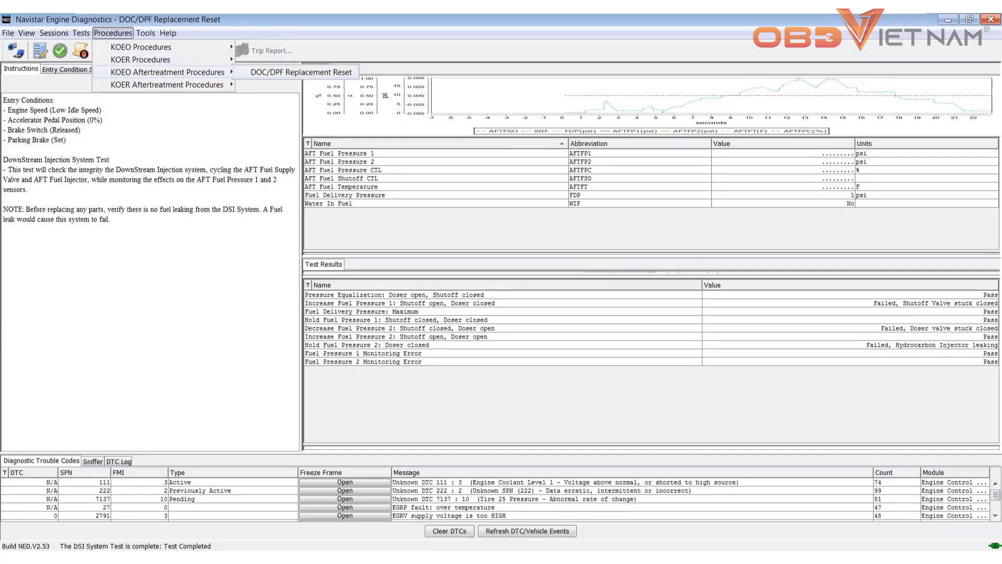
{"action": "key", "text": "Return"}
{"action": "key", "text": "space"}
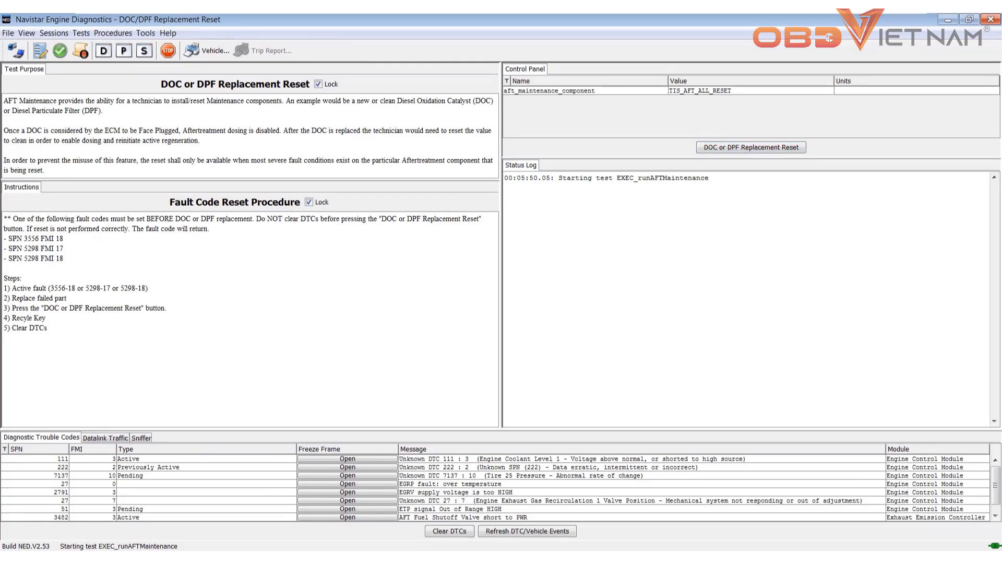
{"action": "left_click", "coordinate": [580, 178]}
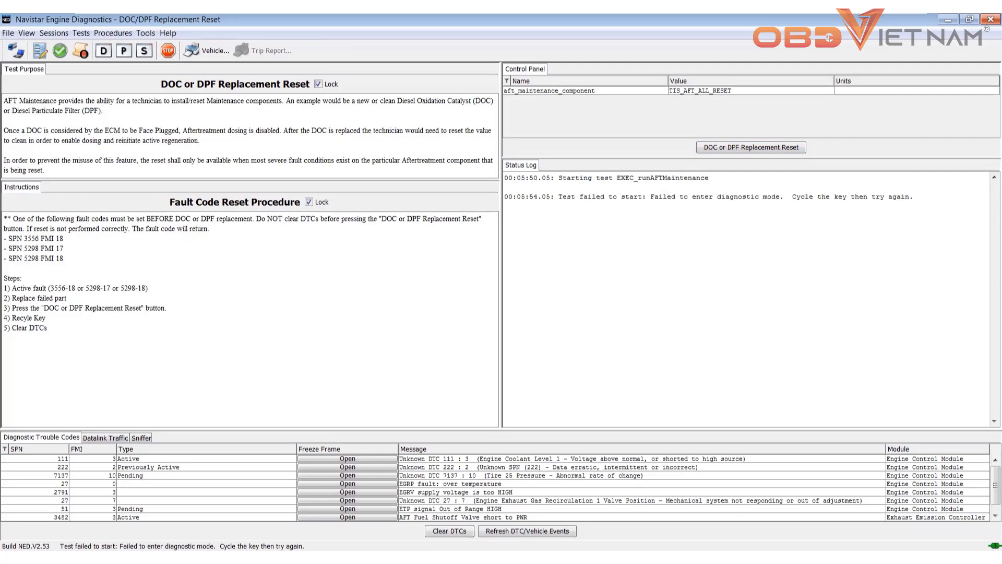